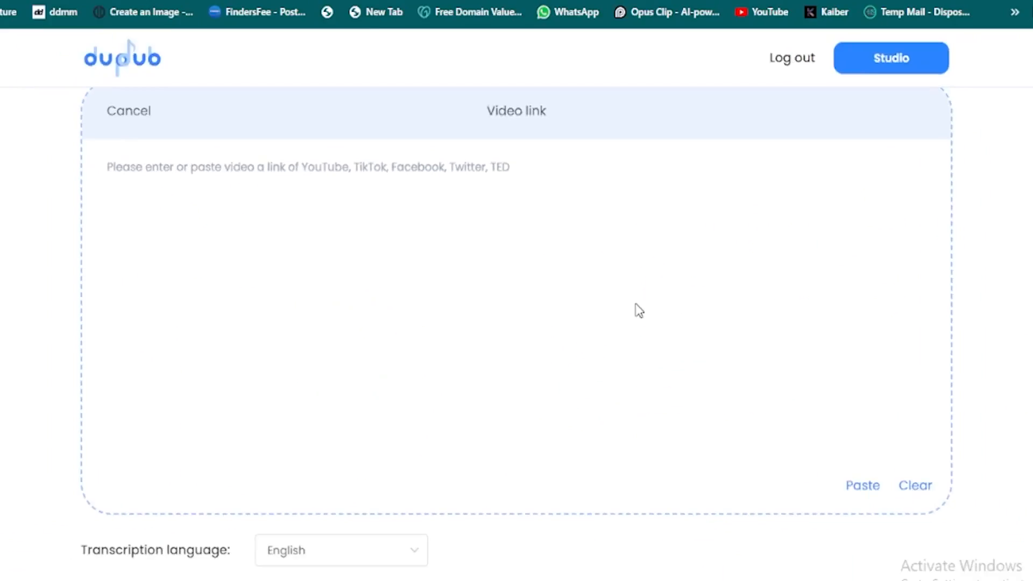
scroll(441, 355, down, 2)
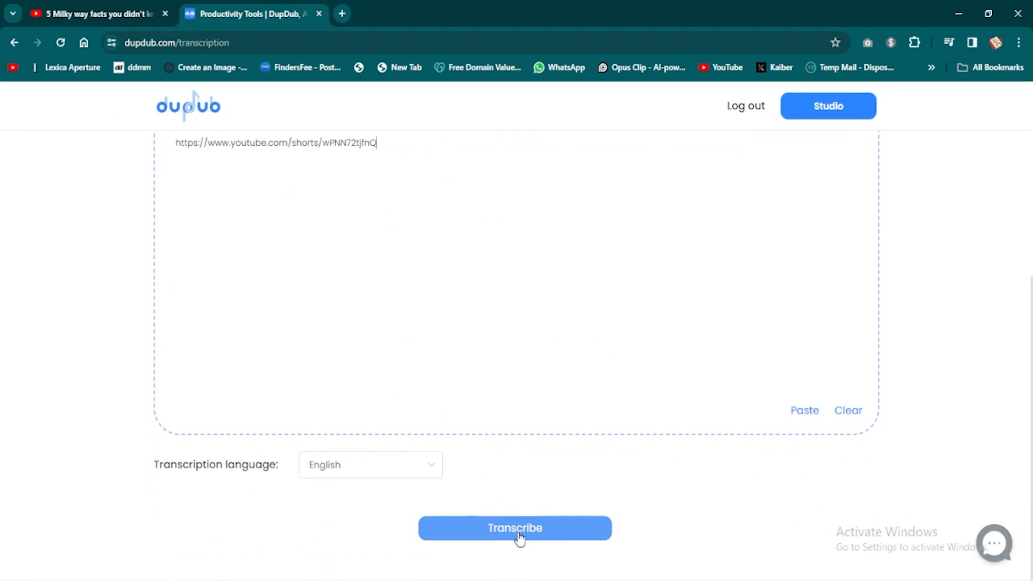
click(518, 530)
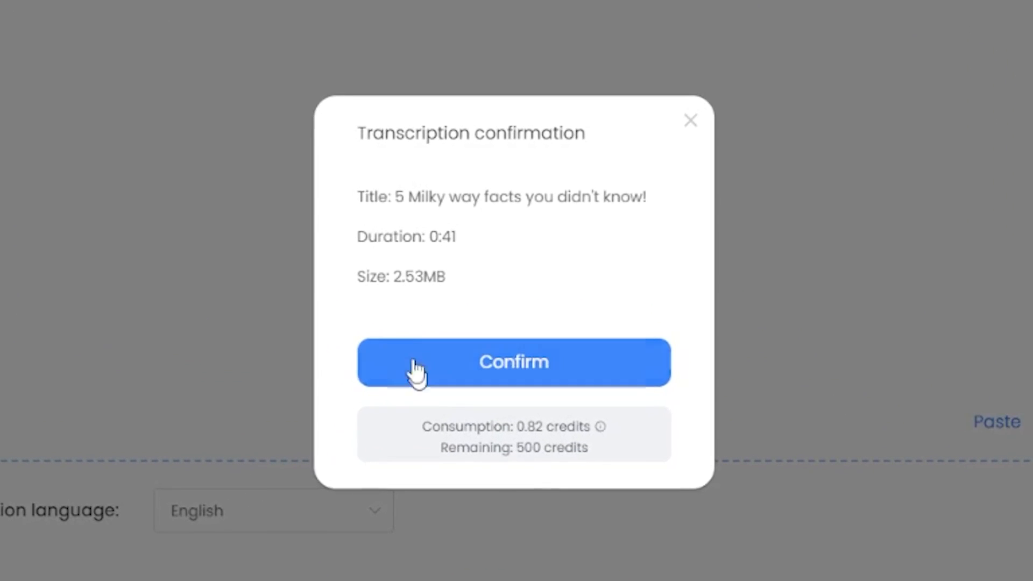
click(442, 369)
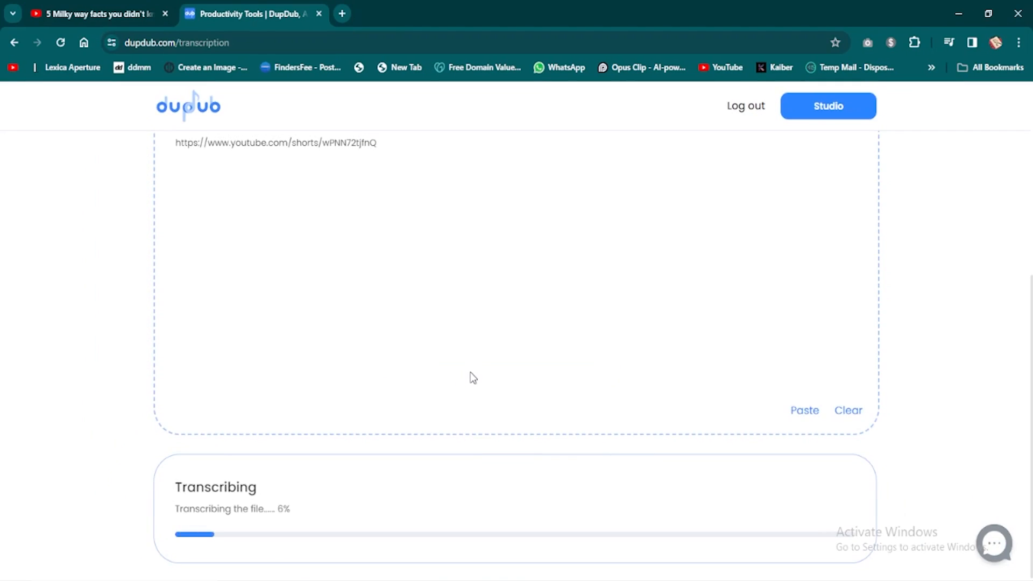
scroll(473, 378, down, 4)
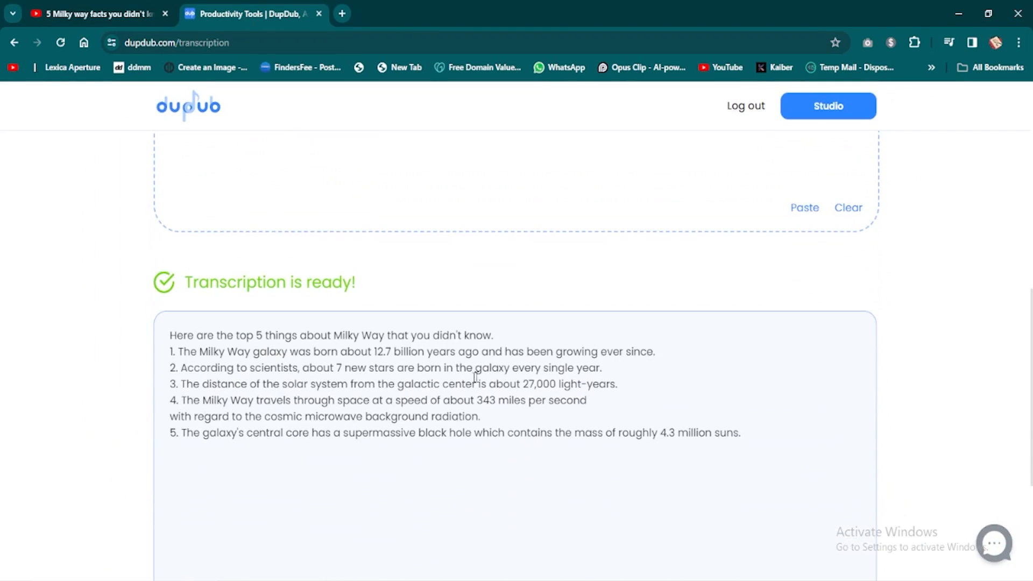
drag(745, 435, 613, 430)
click(612, 429)
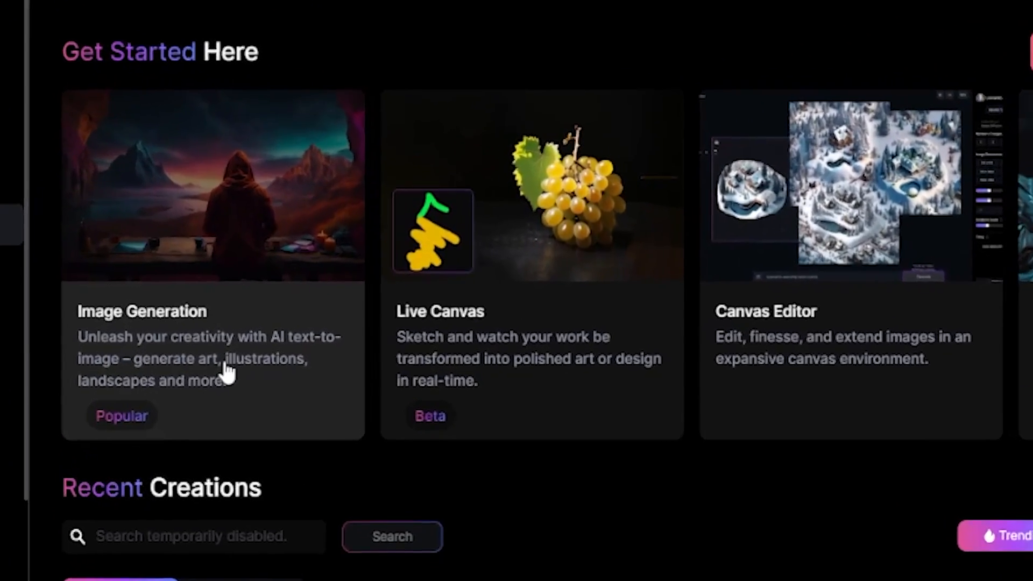
- Open Leonardo.Ai's Image Generation tool and ideate four prompts from the basic idea "Space"
click(264, 358)
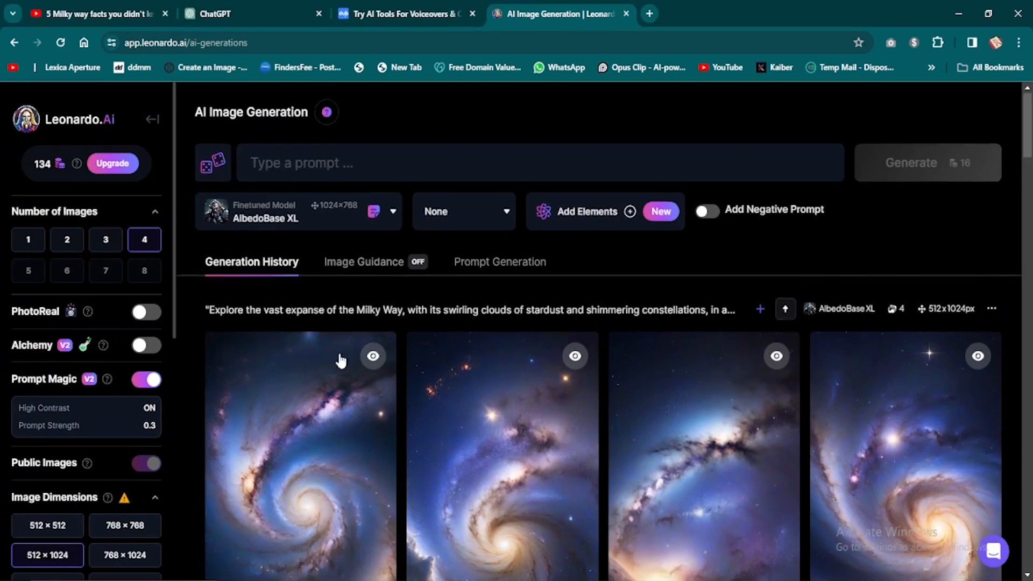
scroll(387, 398, down, 3)
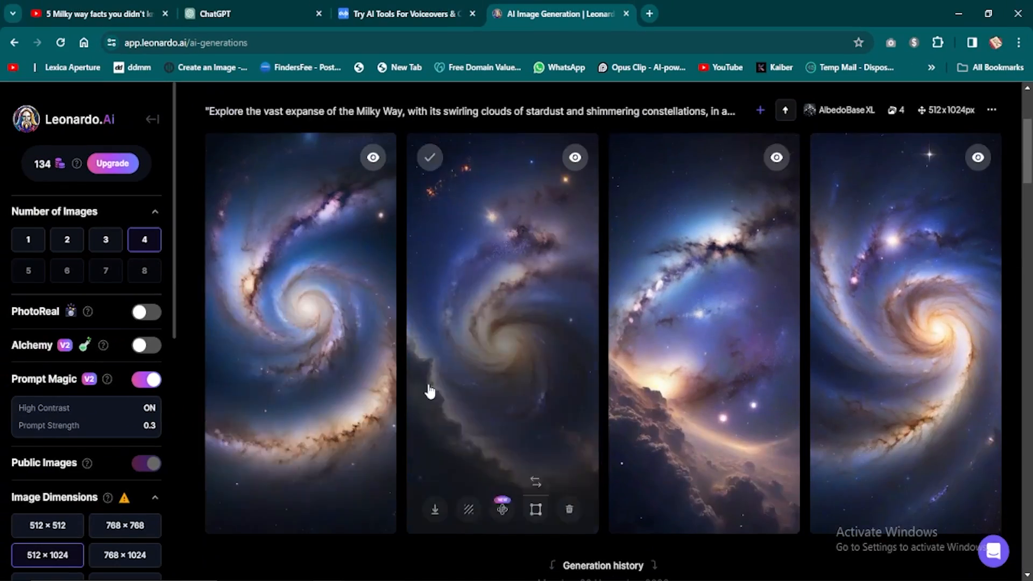
scroll(431, 479, up, 4)
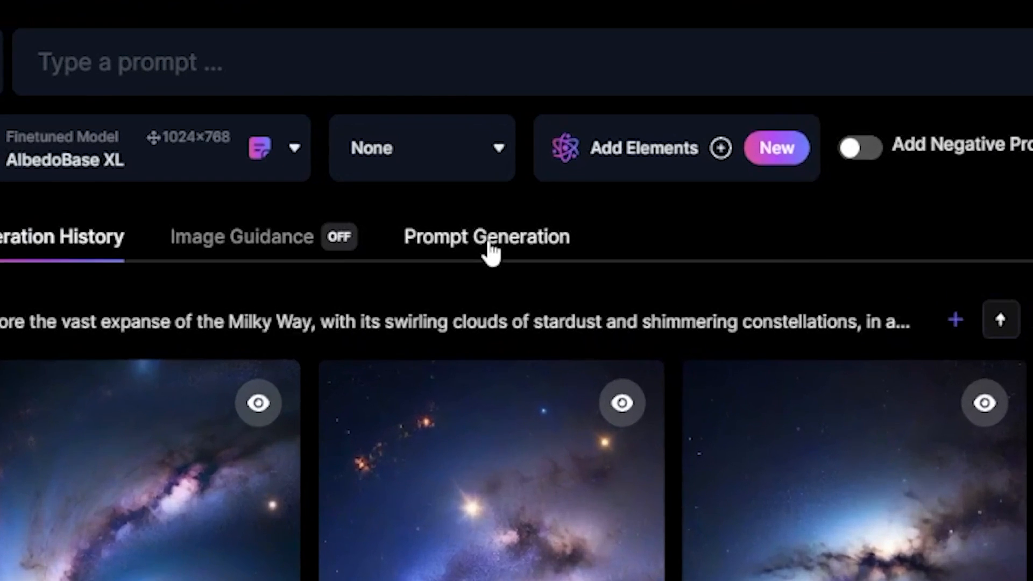
click(501, 269)
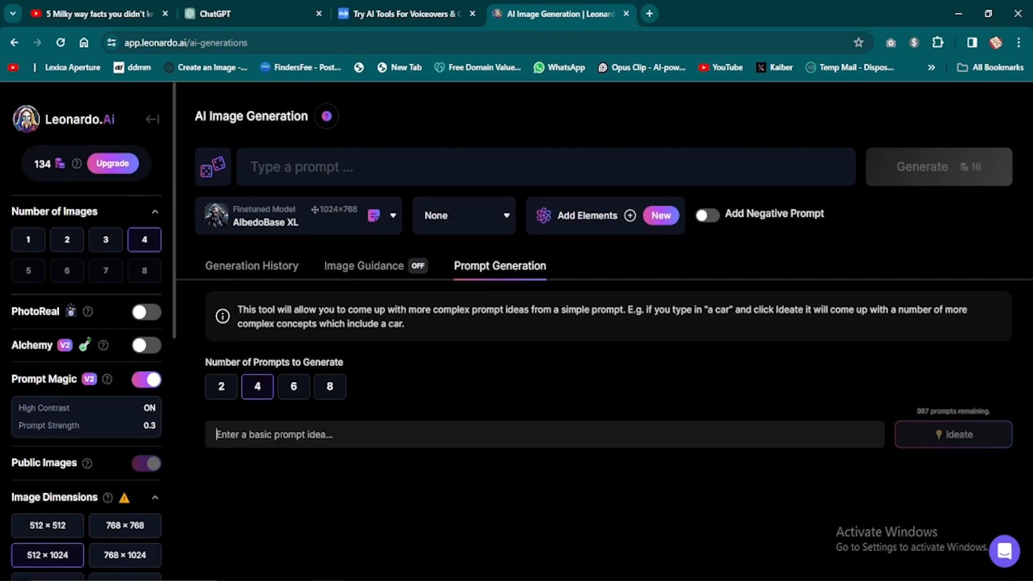
text(Space)
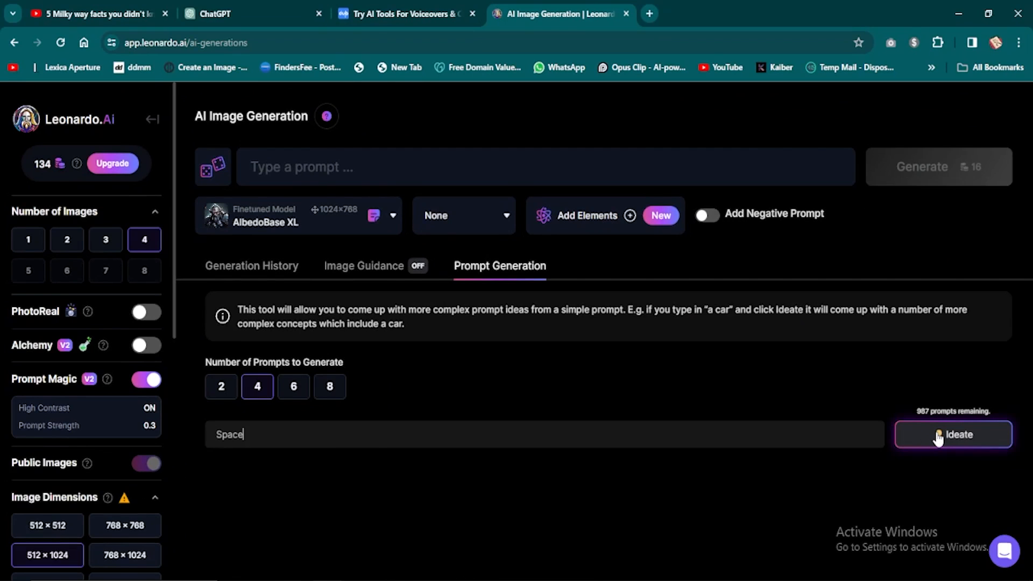
click(938, 439)
scroll(748, 386, down, 1)
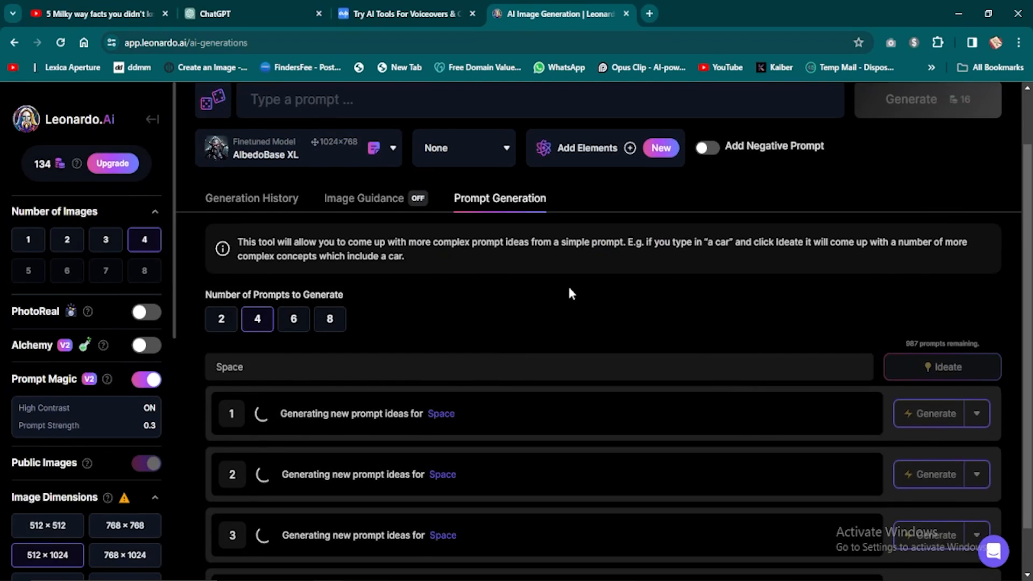
scroll(559, 291, down, 1)
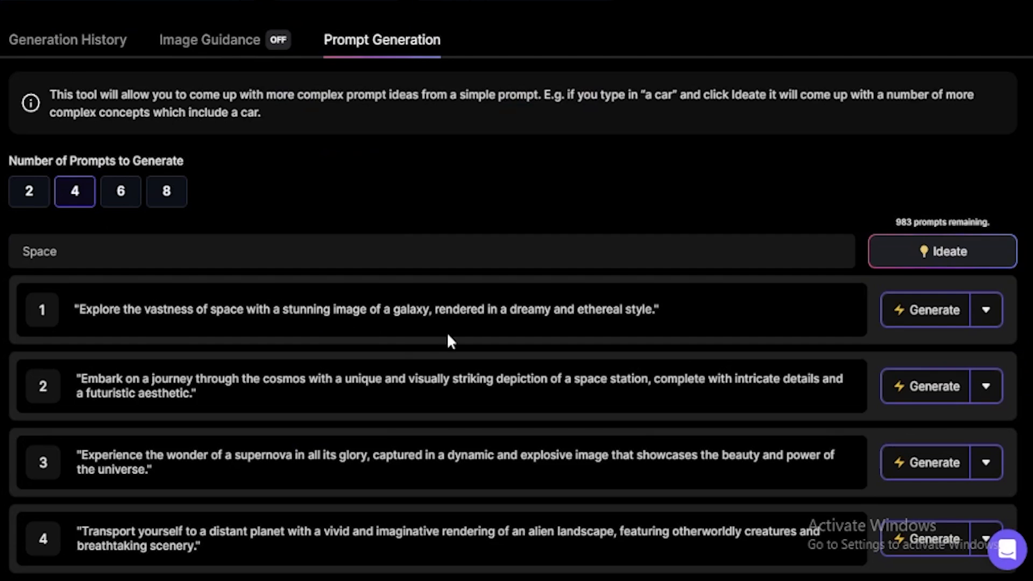
- Generate four 512 × 1024 images from the second suggested prompt, about a space station with a futuristic aesthetic
click(909, 394)
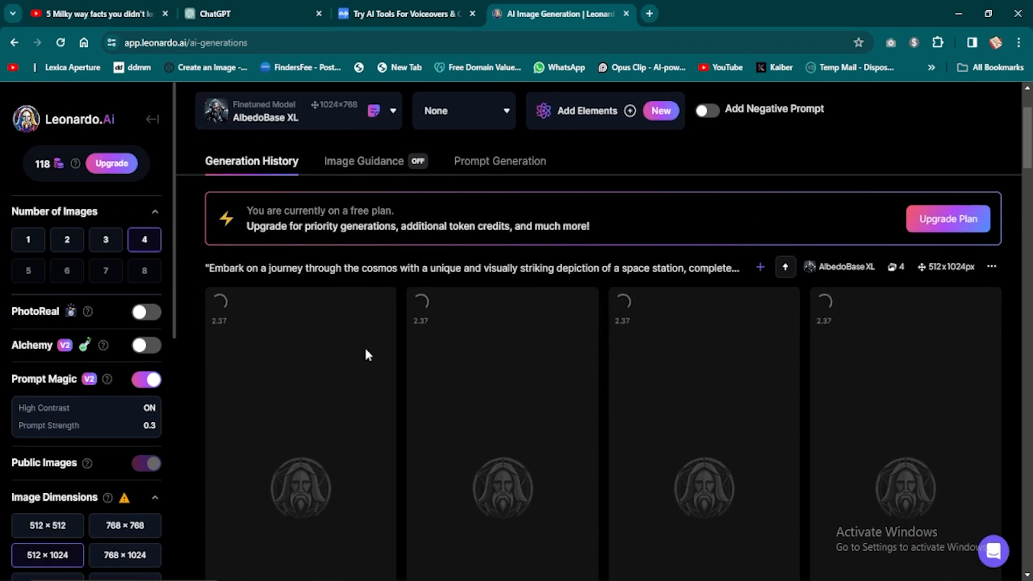
scroll(113, 336, down, 1)
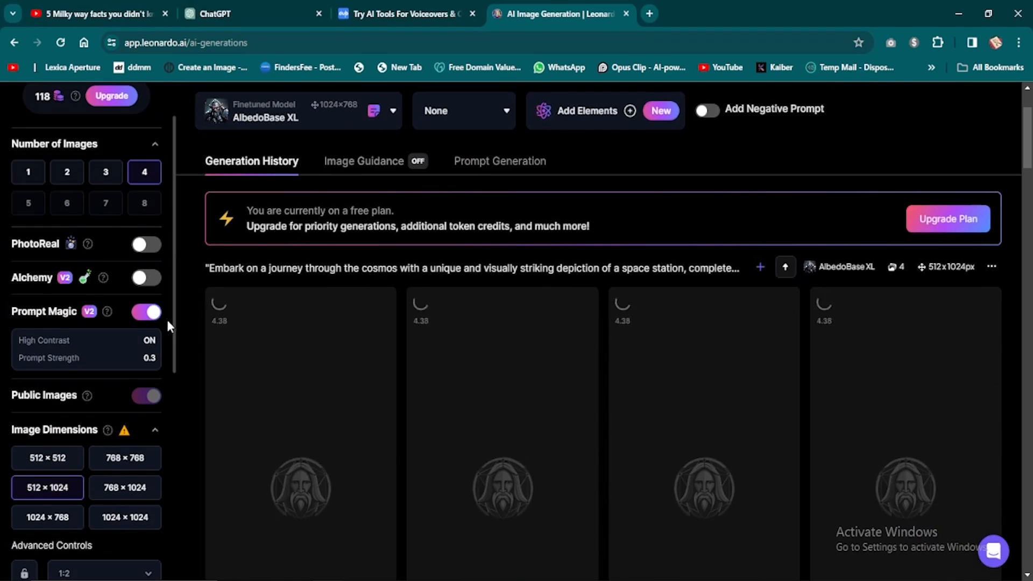
scroll(172, 349, down, 2)
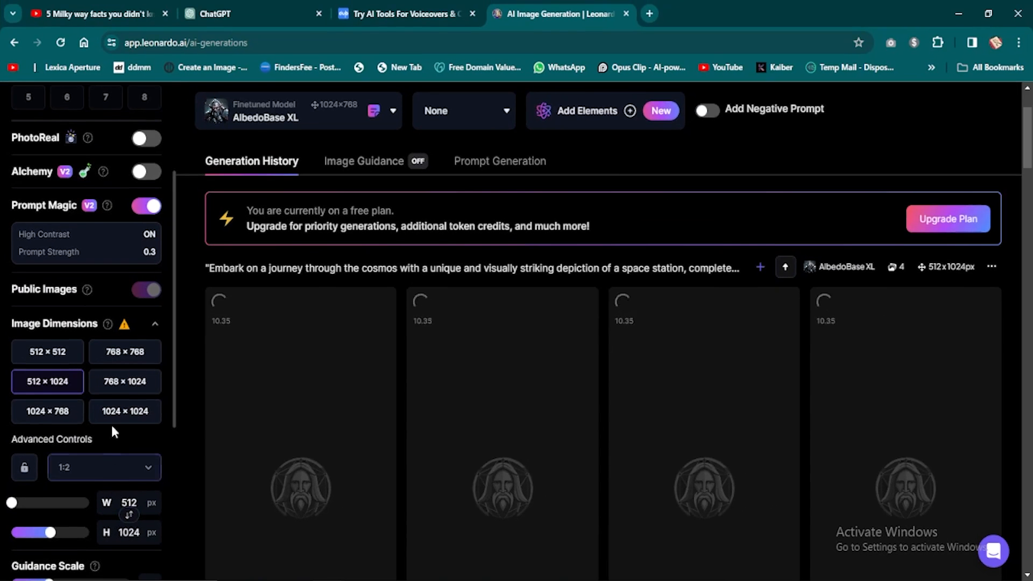
scroll(115, 366, up, 3)
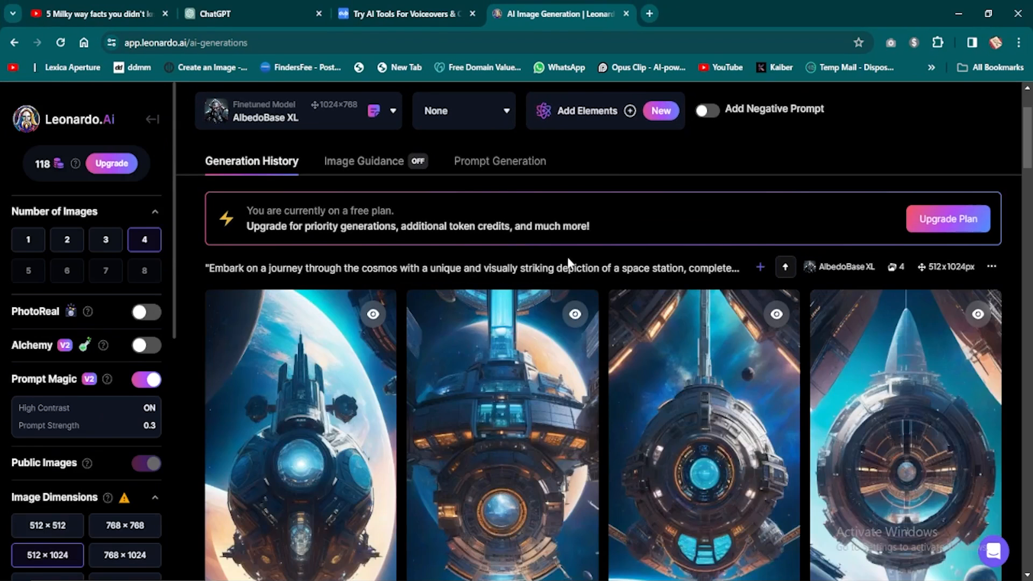
scroll(568, 263, down, 2)
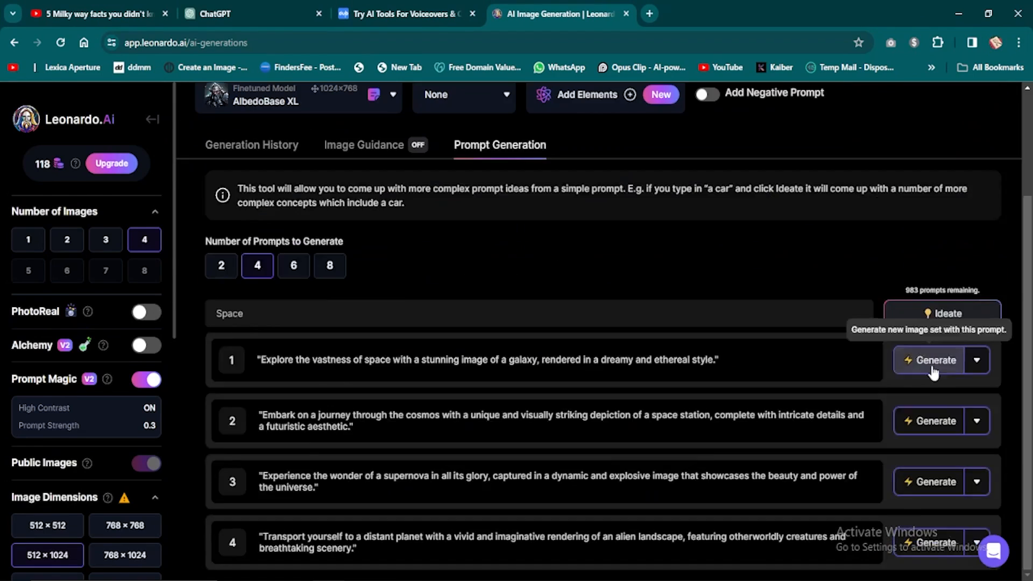
- Generate four images from the first suggested prompt, about a dreamy and ethereal galaxy, and download the first image
click(925, 366)
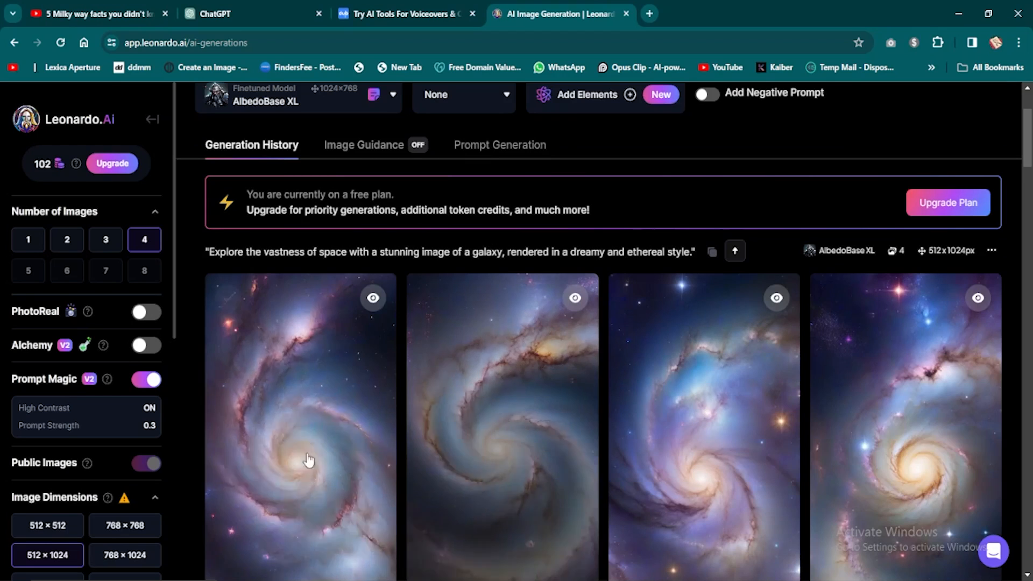
scroll(403, 476, down, 1)
scroll(403, 470, down, 2)
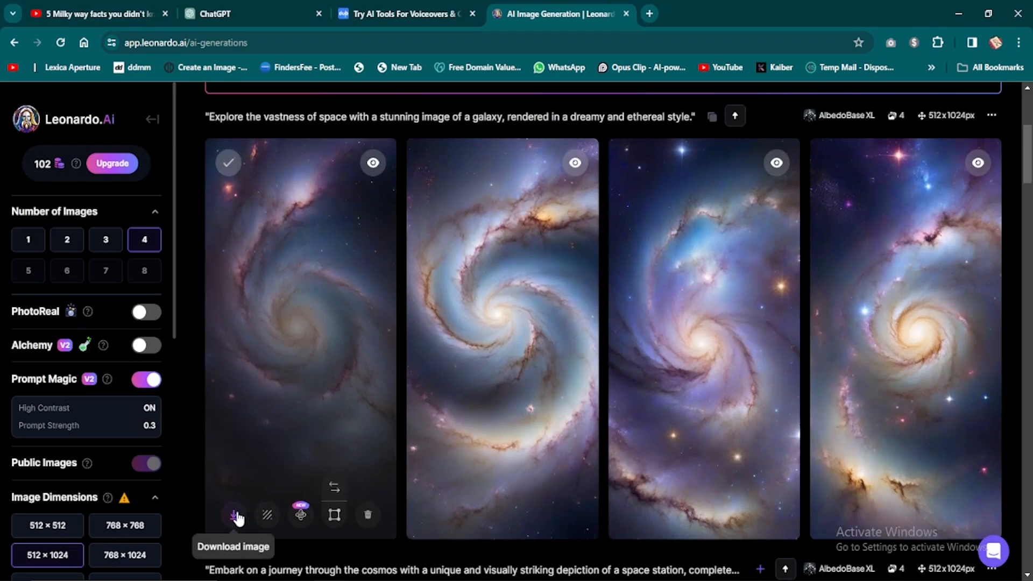
click(237, 518)
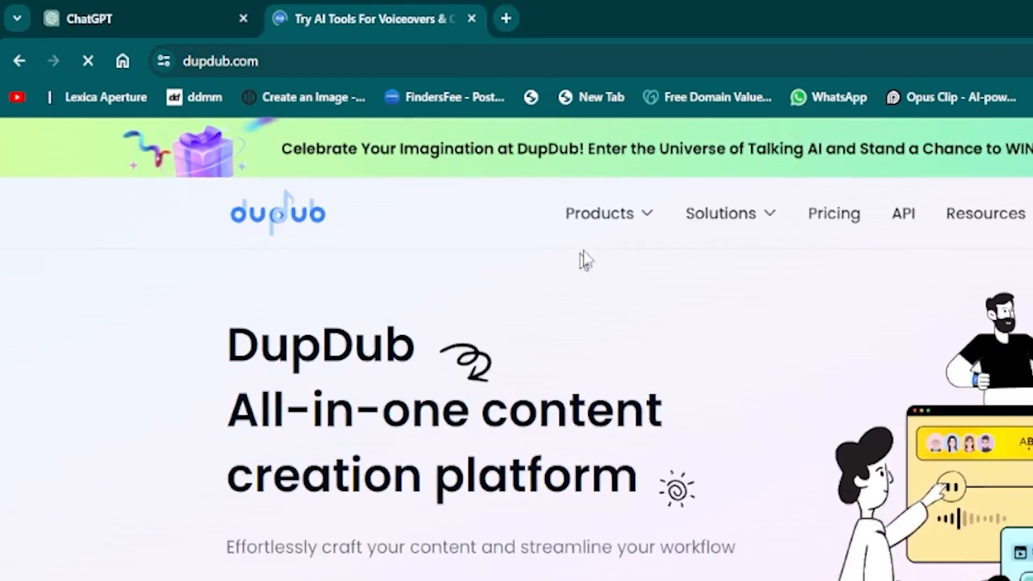
- Open DupDub's Text to speech editor, browse the available voiceovers and confirm the Jeremy voice
mouse_move(673, 253)
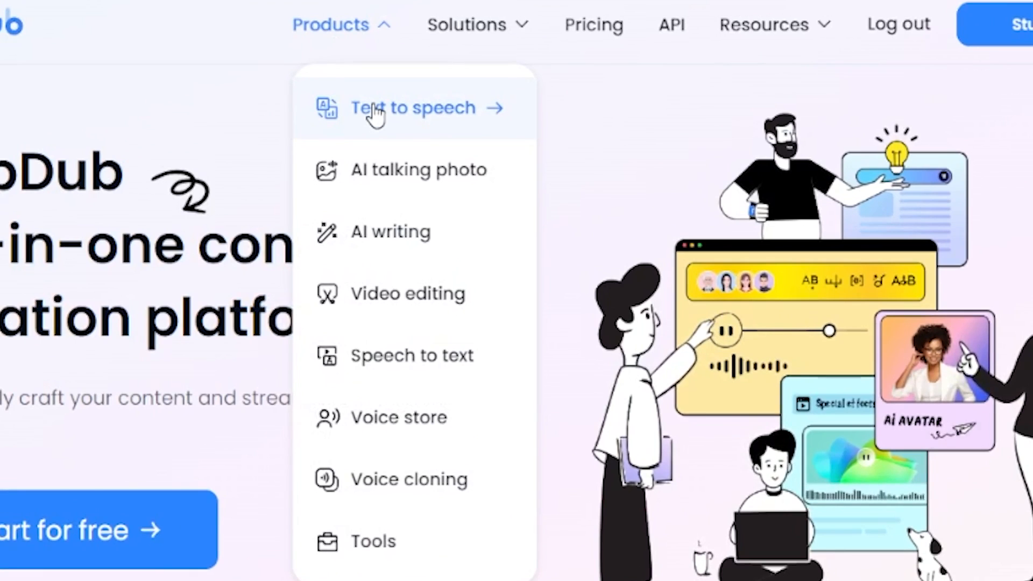
click(375, 110)
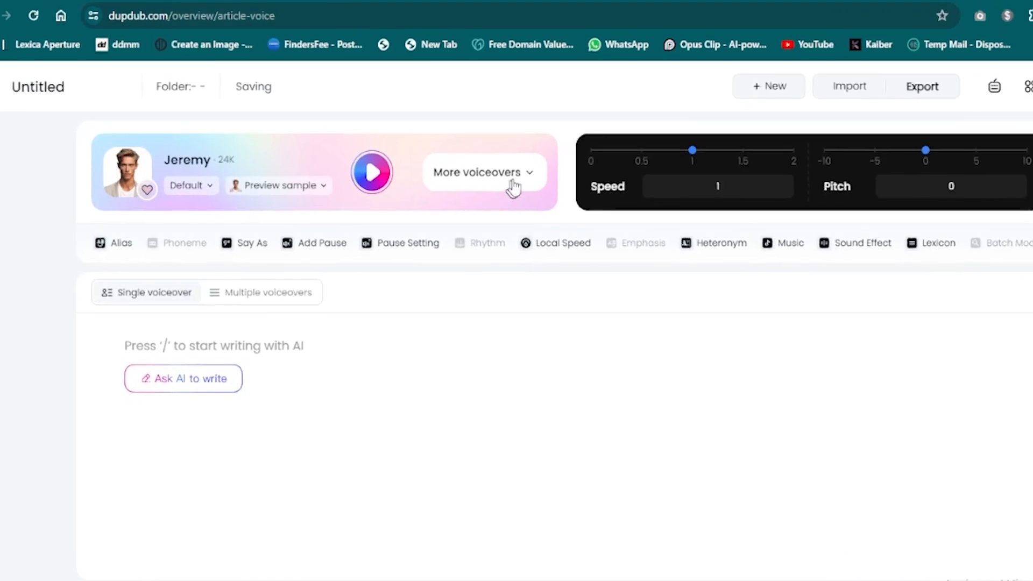
click(468, 179)
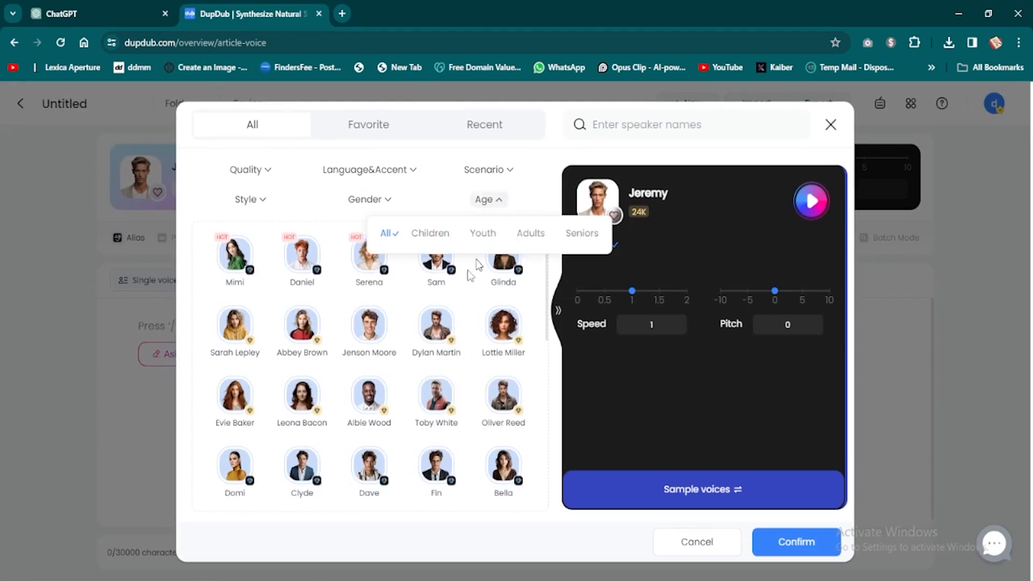
scroll(413, 450, down, 10)
scroll(470, 424, down, 3)
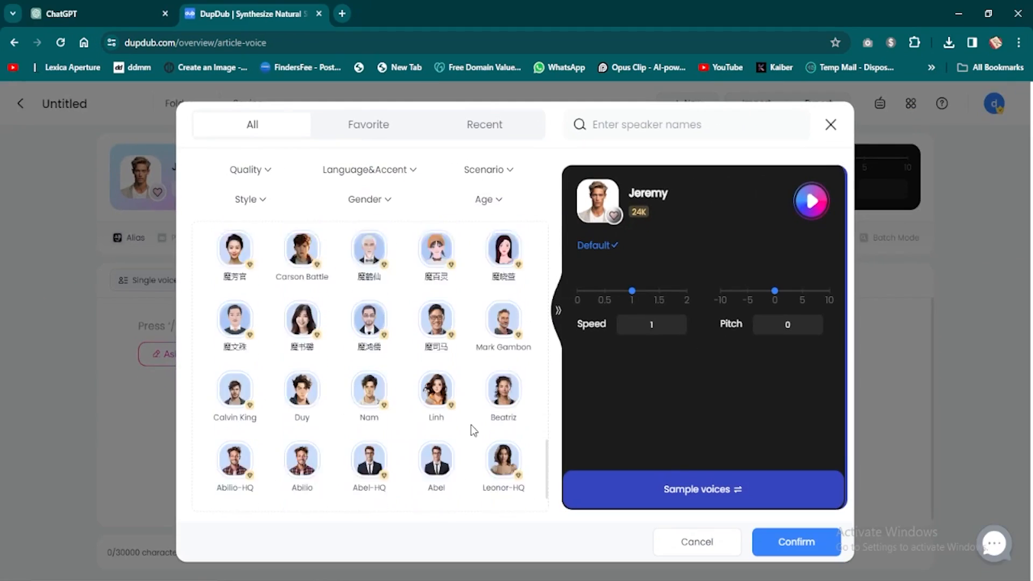
scroll(471, 424, up, 10)
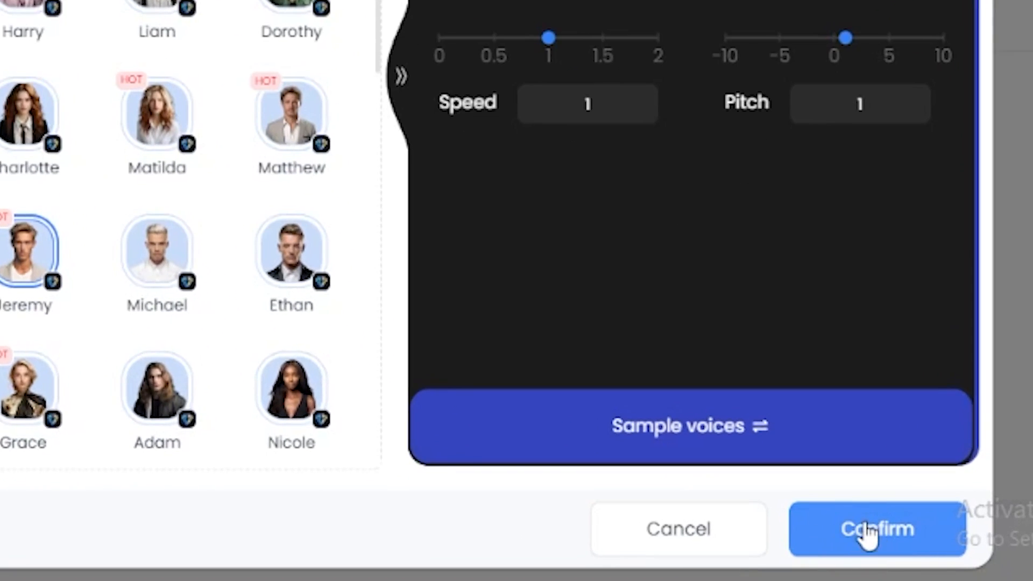
click(867, 531)
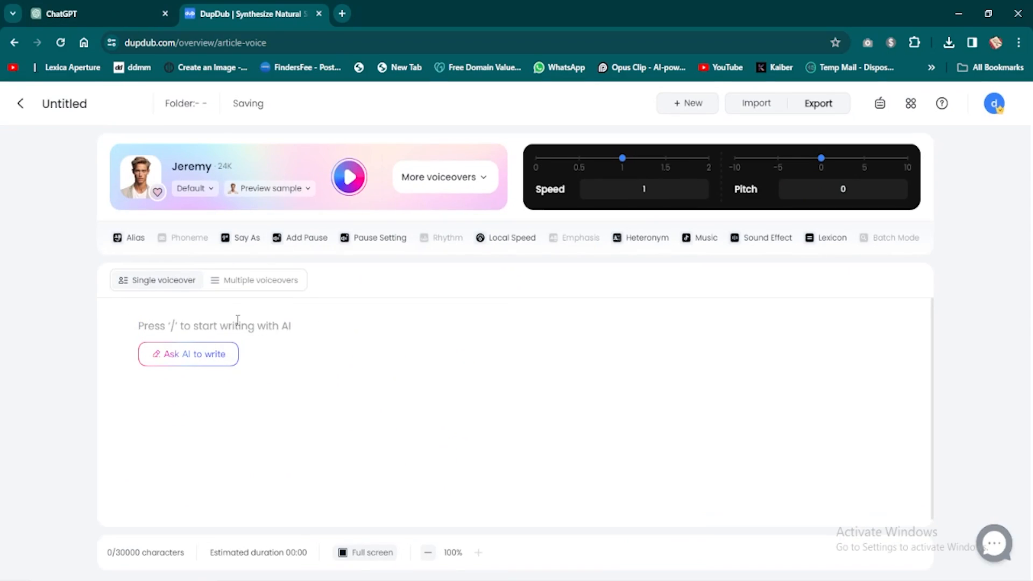
- Insert the script "Here are the top 5 things about Milky Way that you didn't know" with its five numbered facts and preview the voiceover
text(Here are the top 5 things about Milky Way that you didn't know. 1. The Milky Way galaxy was born about 12 billion years ago and has been growing ever since. 2. According to scientists, about 7 new stars are born in the galaxy every single year. 3. The distance of the solar system from the galactic center is about 27,000 light-years. 4. The Milky Way travels through space at a speed of about 300 miles per second with regard to the cosmic microwave background radiation. 5. The galaxy's central core has a supermassive black hole which contains the mass of roughly 4 million suns.)
scroll(238, 387, down, 2)
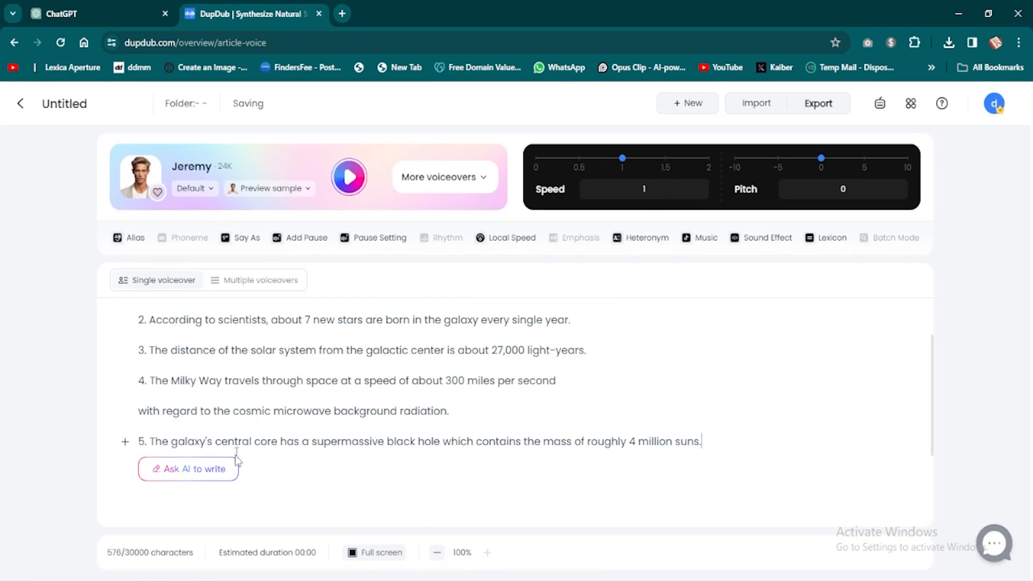
scroll(285, 350, up, 2)
scroll(293, 370, down, 2)
scroll(300, 376, up, 2)
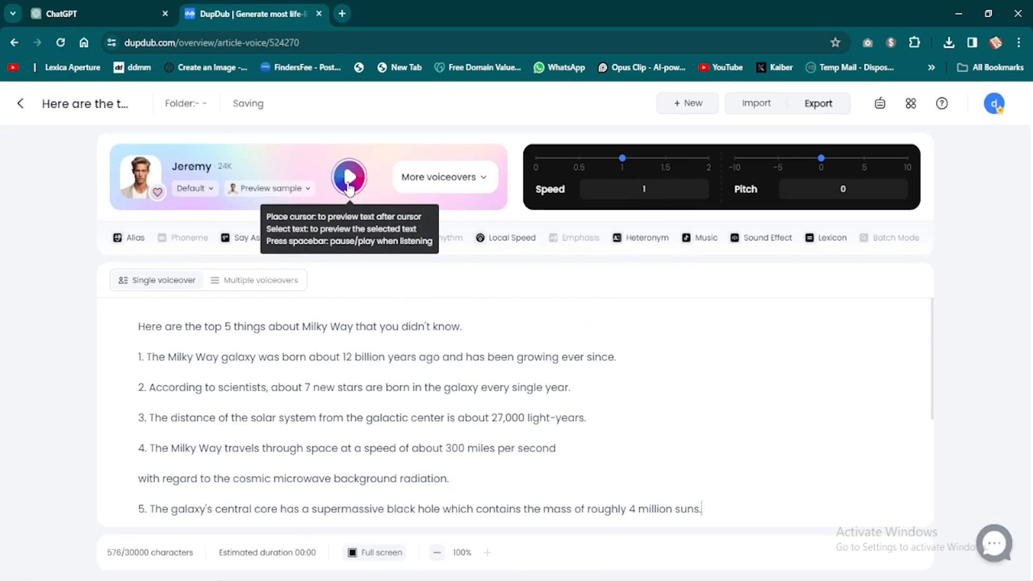
click(349, 183)
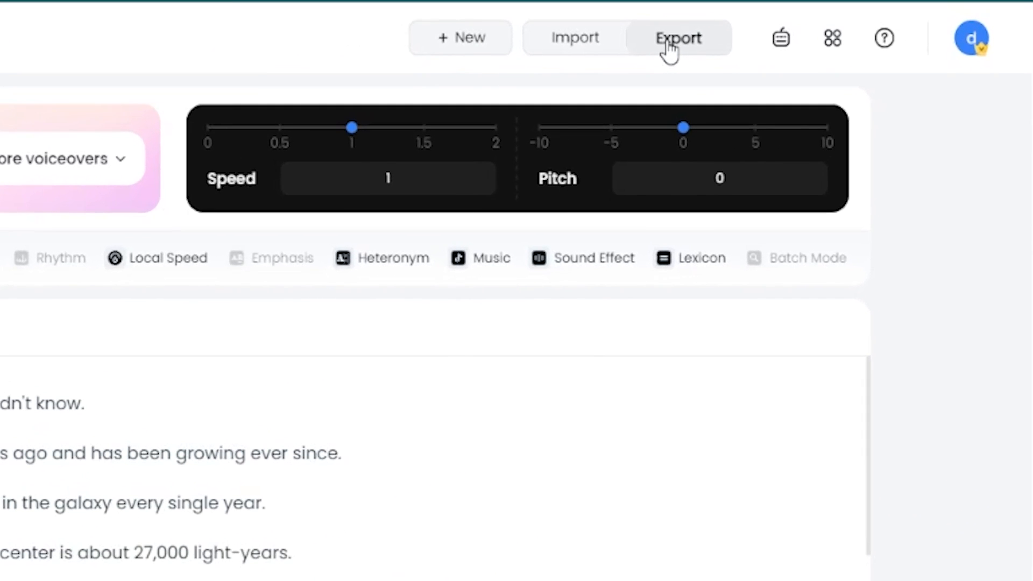
- Generate the voiceover and export it as MP3 audio
click(668, 44)
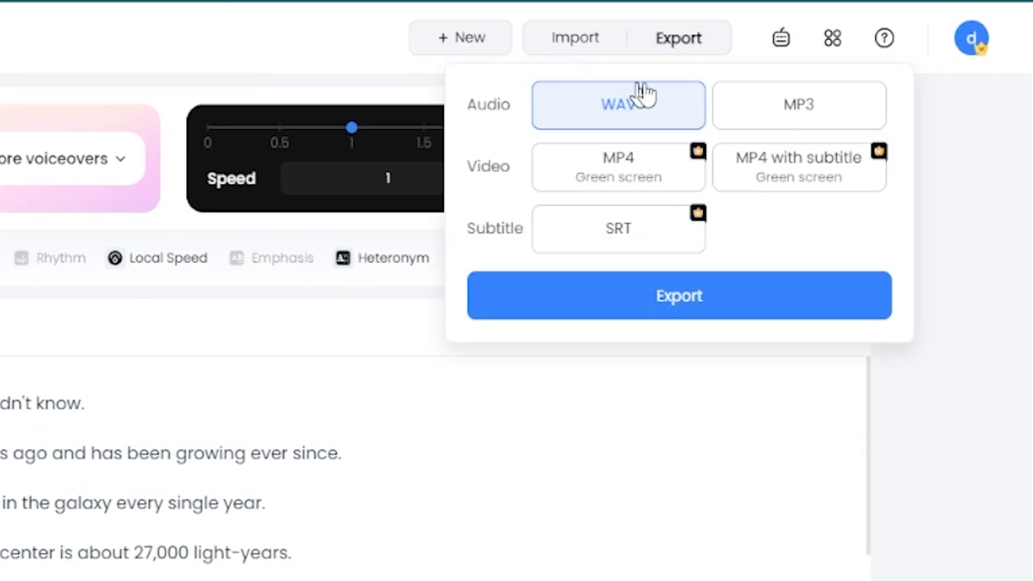
click(788, 106)
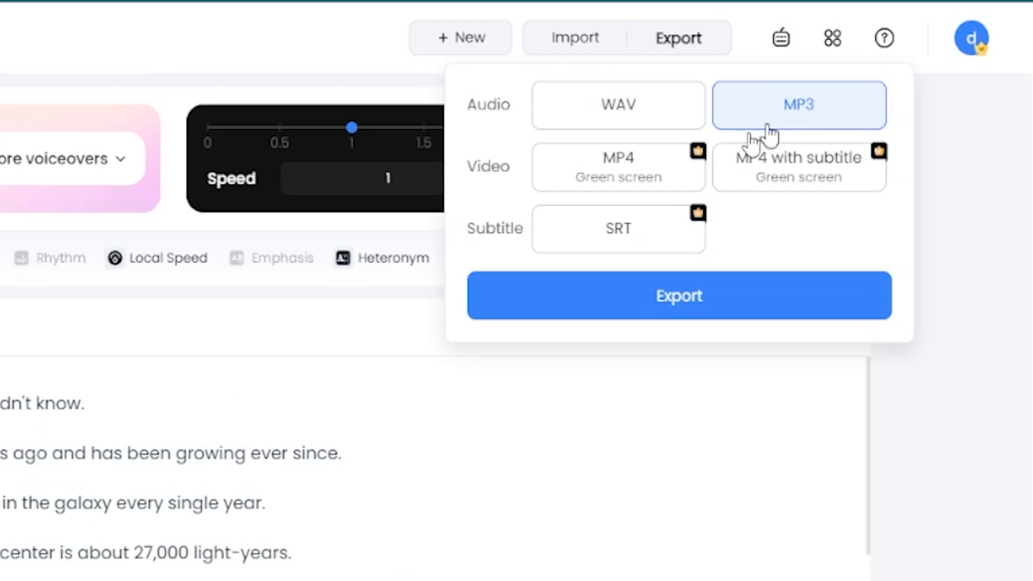
click(667, 299)
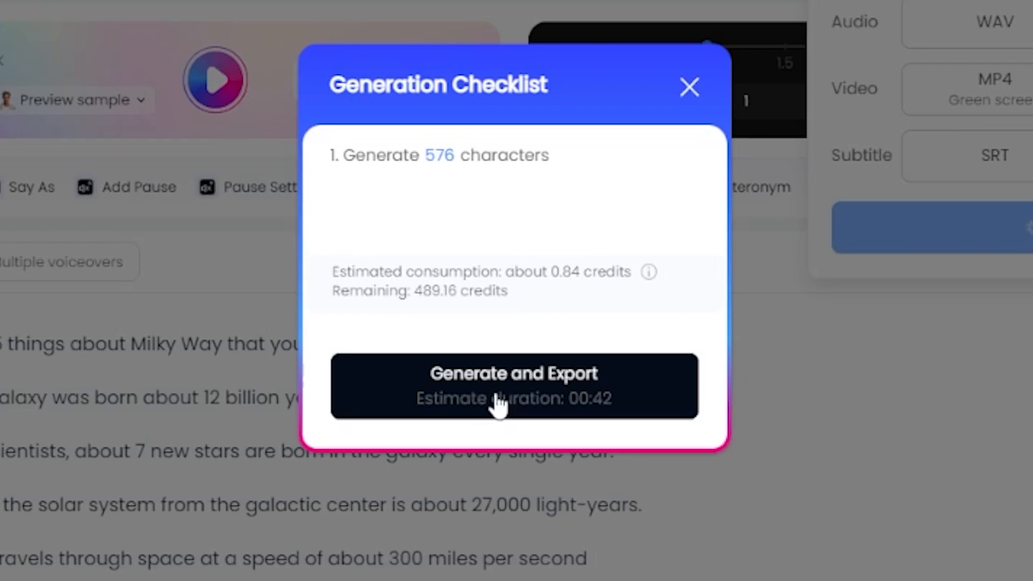
click(497, 407)
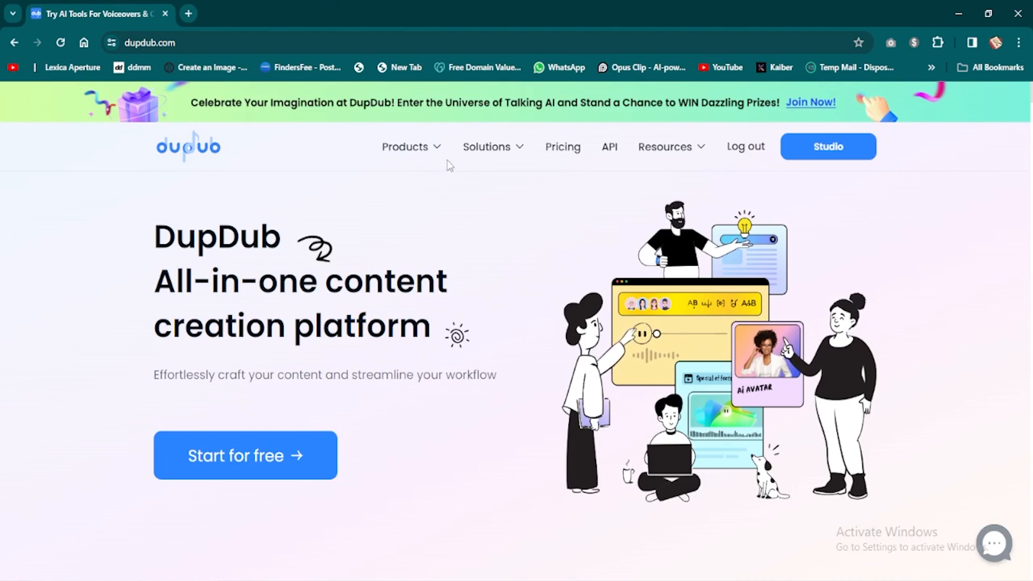
- Open DupDub's Video editing product and start a new project in its editor
mouse_move(414, 150)
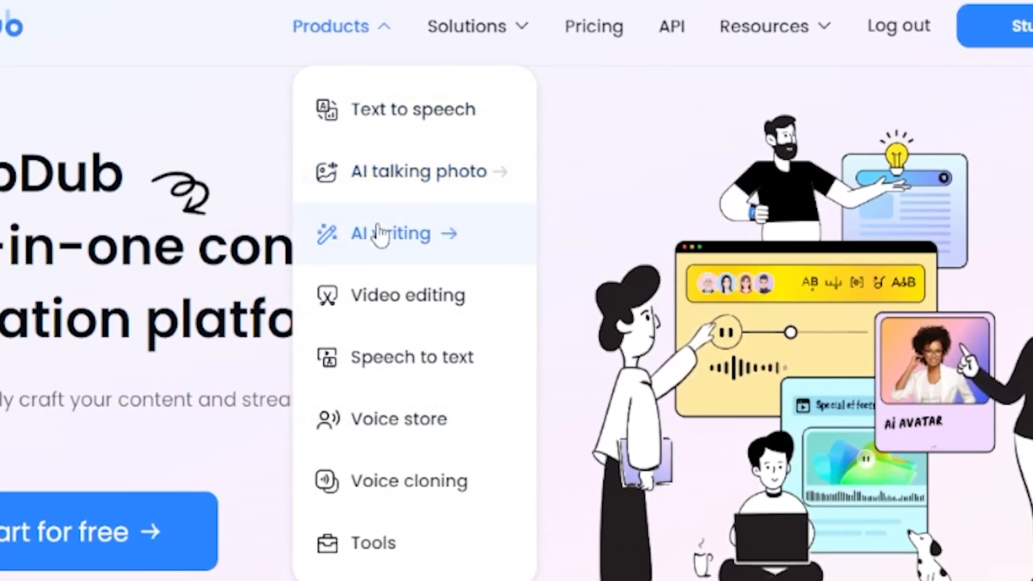
click(392, 304)
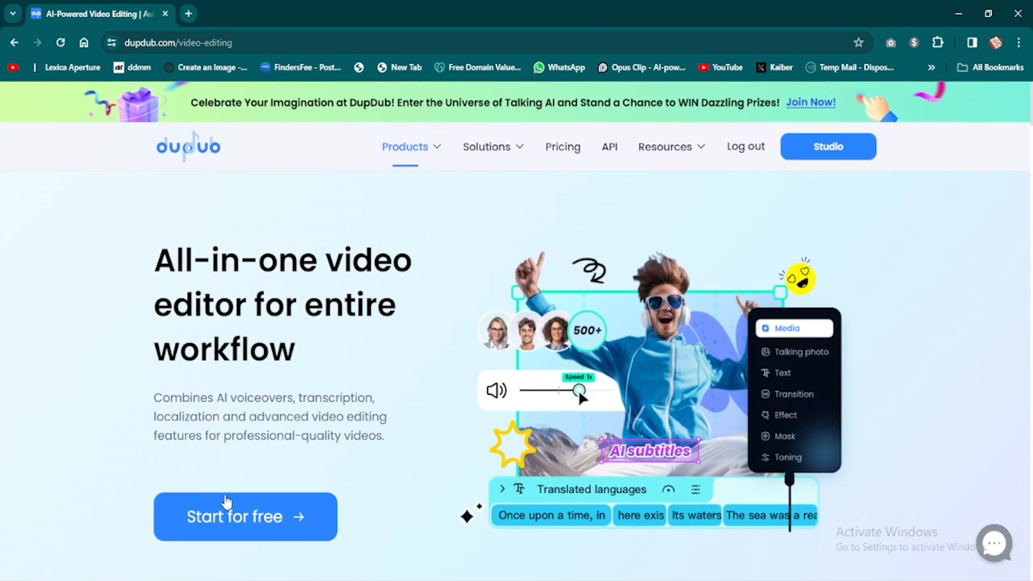
click(225, 523)
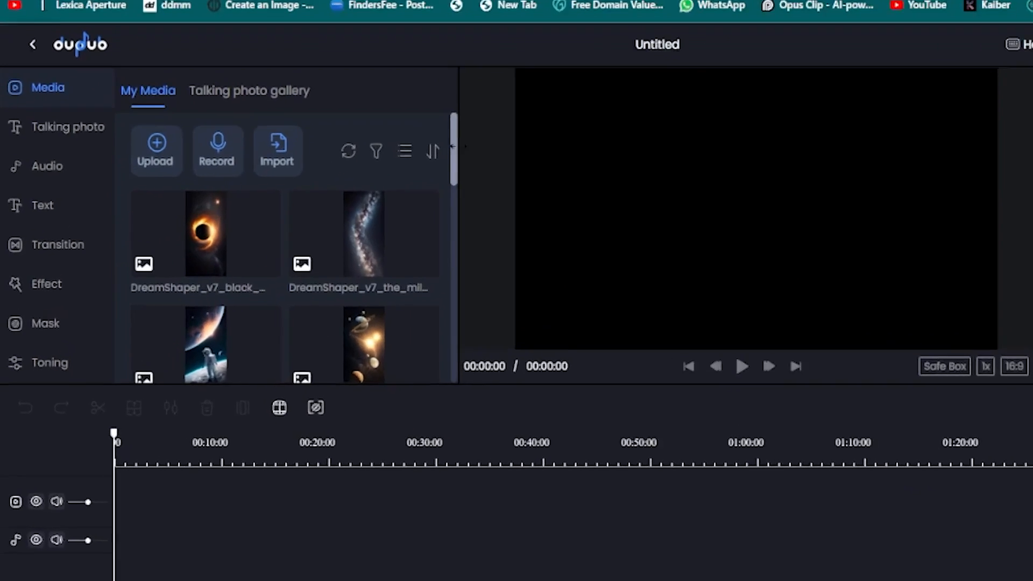
- Place the "Here are the top 5 things abou.mp3" voiceover at the start of the audio track and enlarge the timeline scale
drag(356, 199, 349, 339)
drag(508, 349, 504, 381)
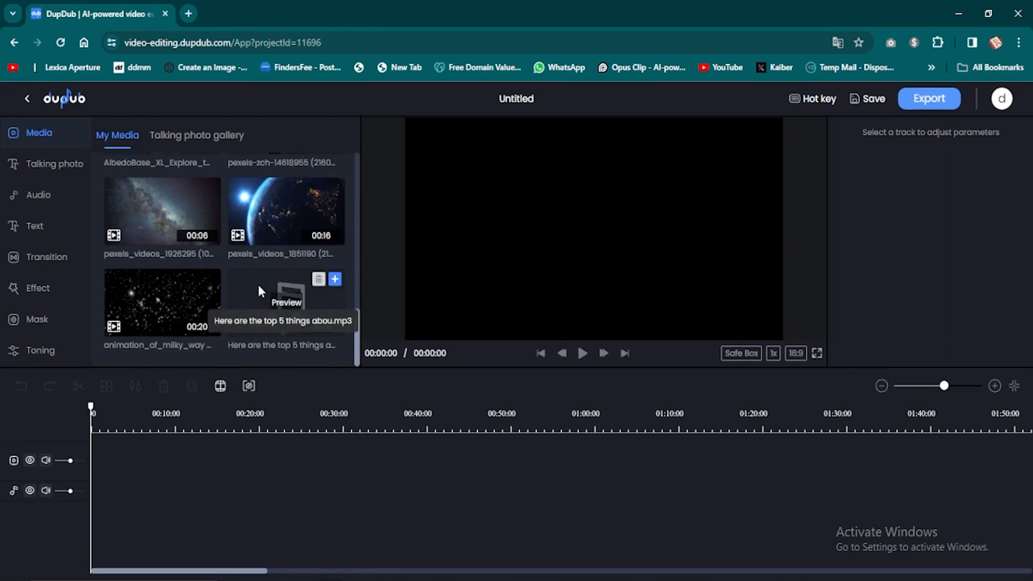
drag(255, 283, 93, 494)
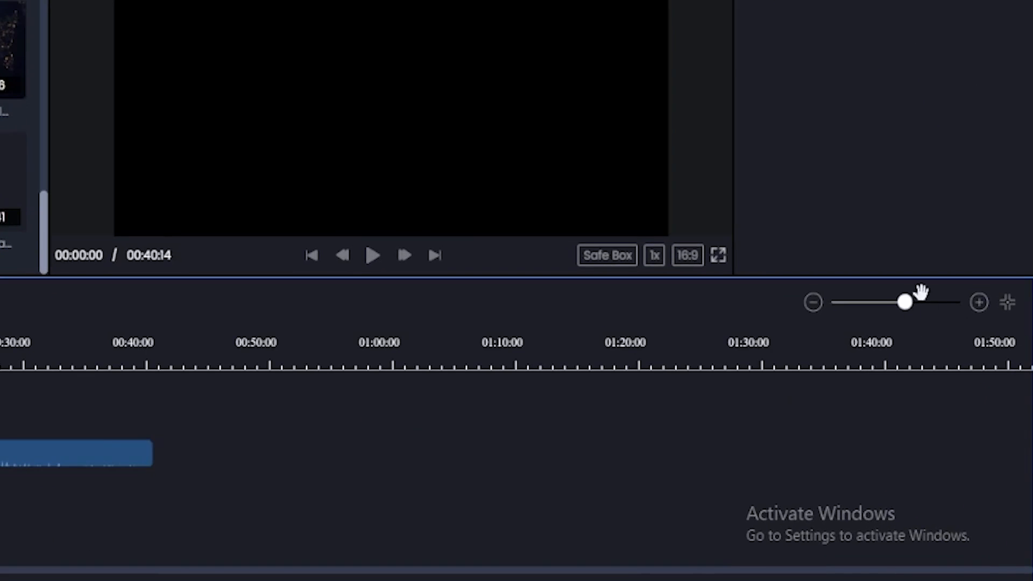
click(979, 303)
click(979, 303)
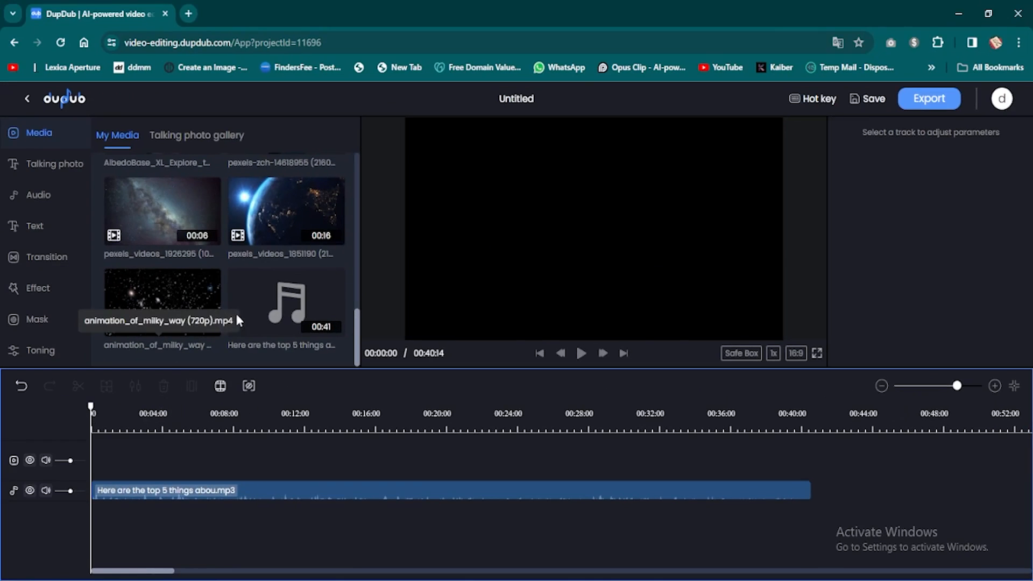
- Place the unused AlbedoBase spiral galaxy image beside the pexels-zch clip at the start of the video track and preview it
drag(355, 323, 387, 272)
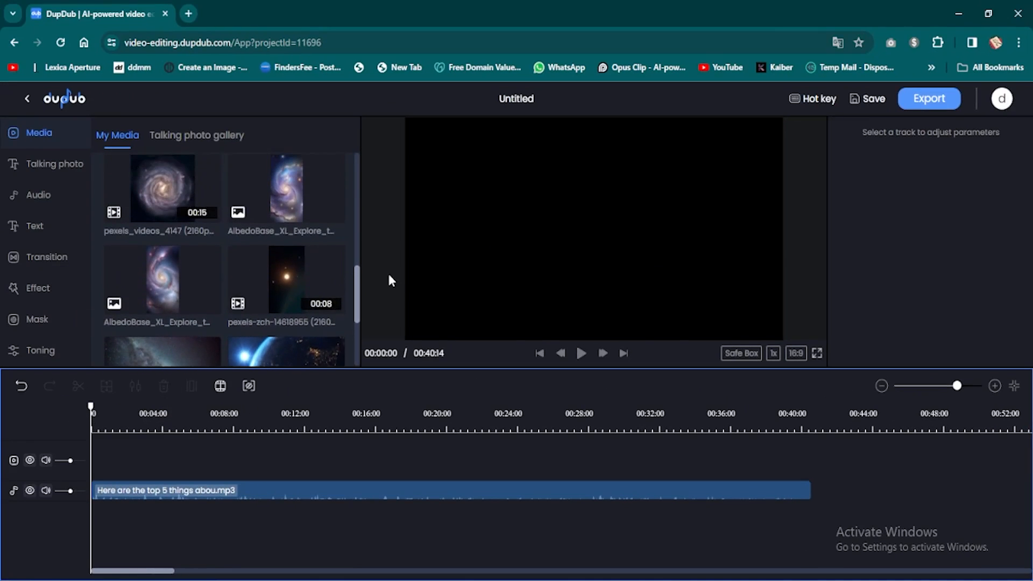
drag(126, 266, 90, 466)
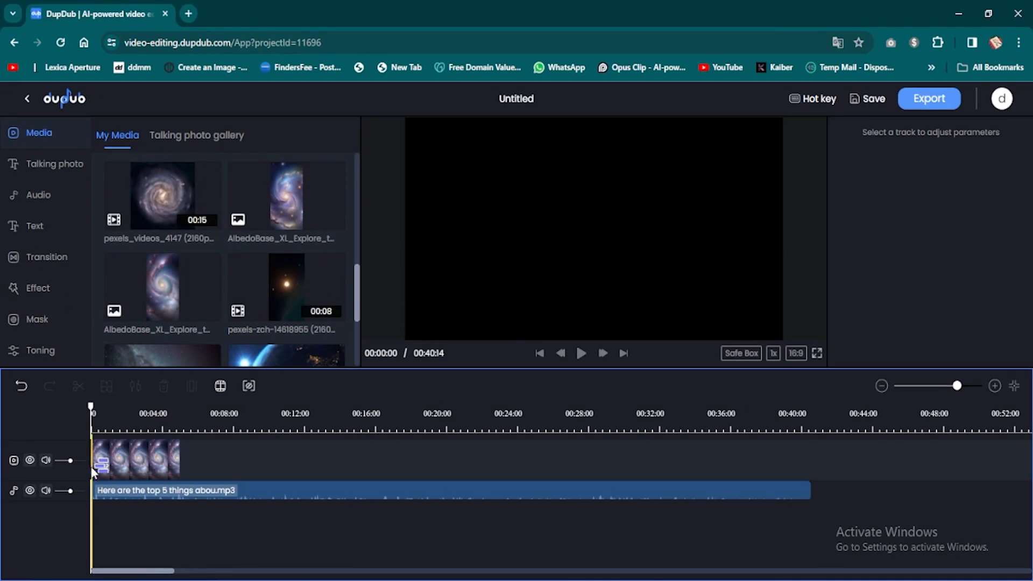
click(580, 352)
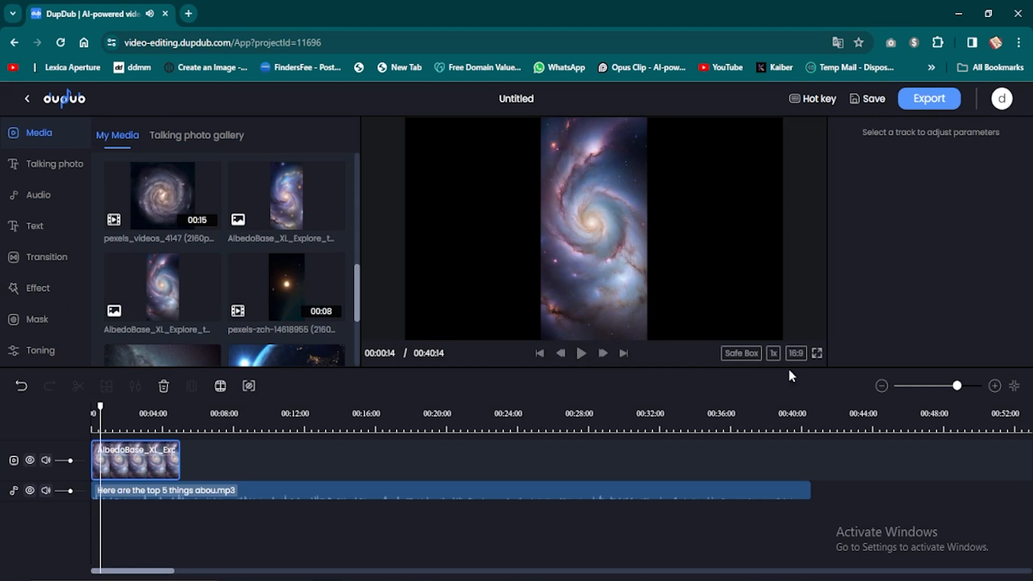
- Set the project's aspect ratio to 9:16 and enlarge the first galaxy image to fill the frame
click(797, 353)
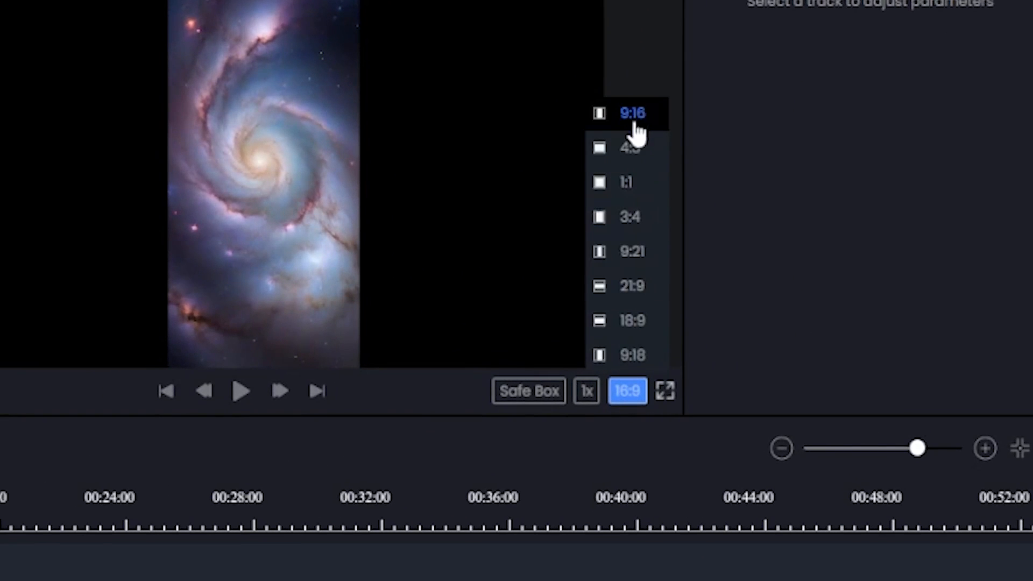
click(798, 200)
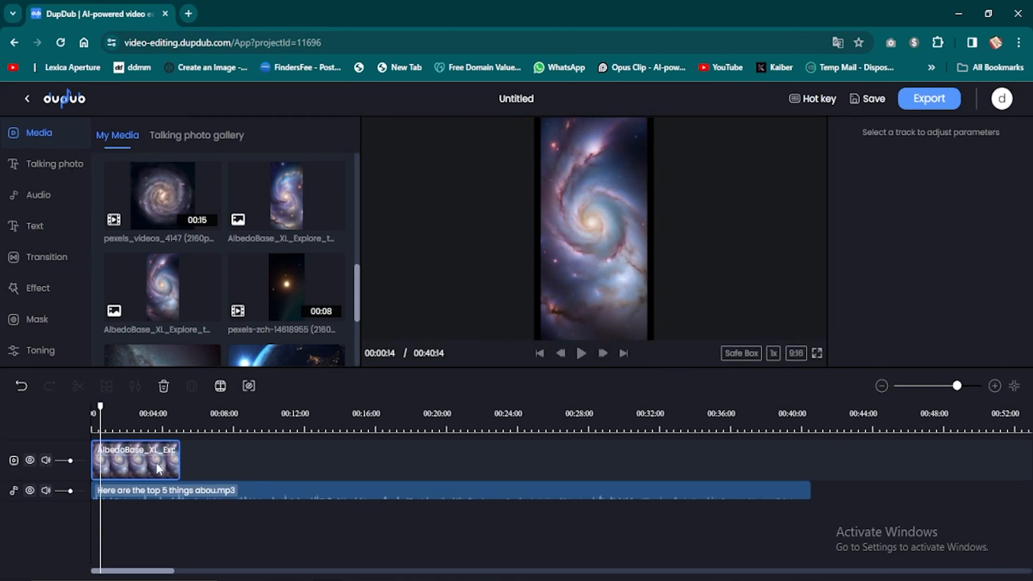
click(160, 469)
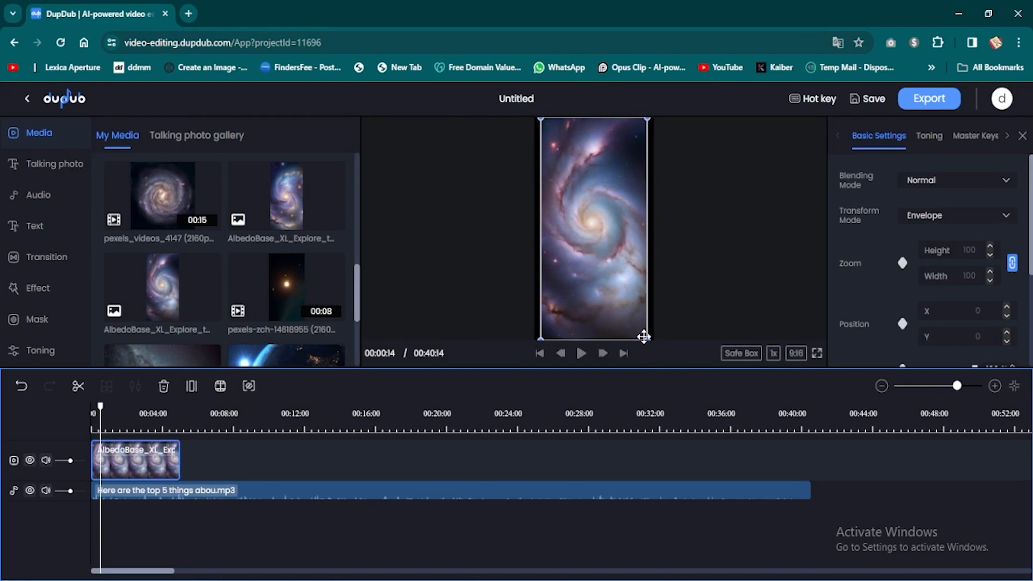
drag(644, 337, 673, 375)
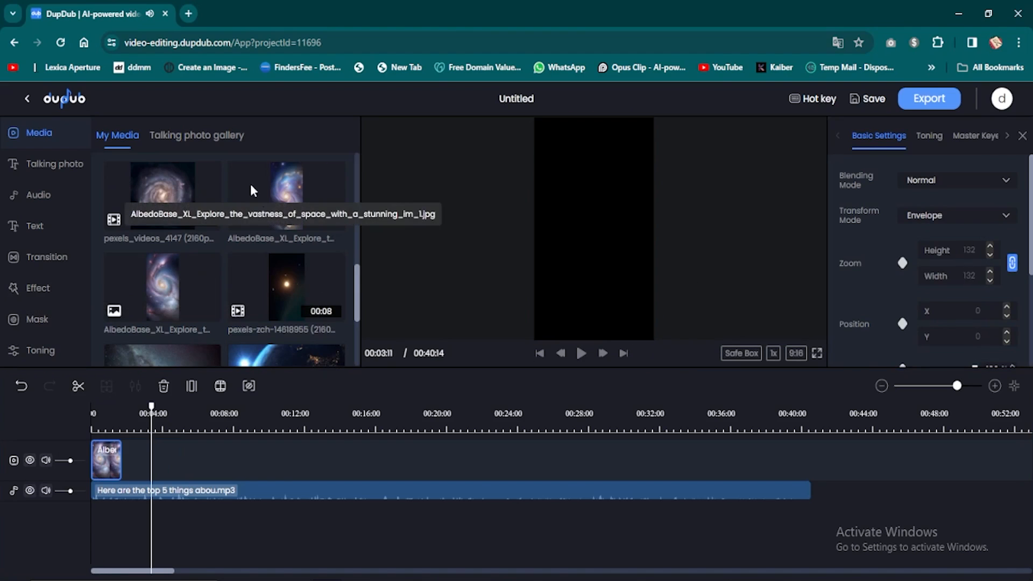
- Add the other AlbedoBase galaxy image after the first, scale it to about 124 to fill the frame, and shorten it to end at about 00:03:11
drag(250, 190, 148, 468)
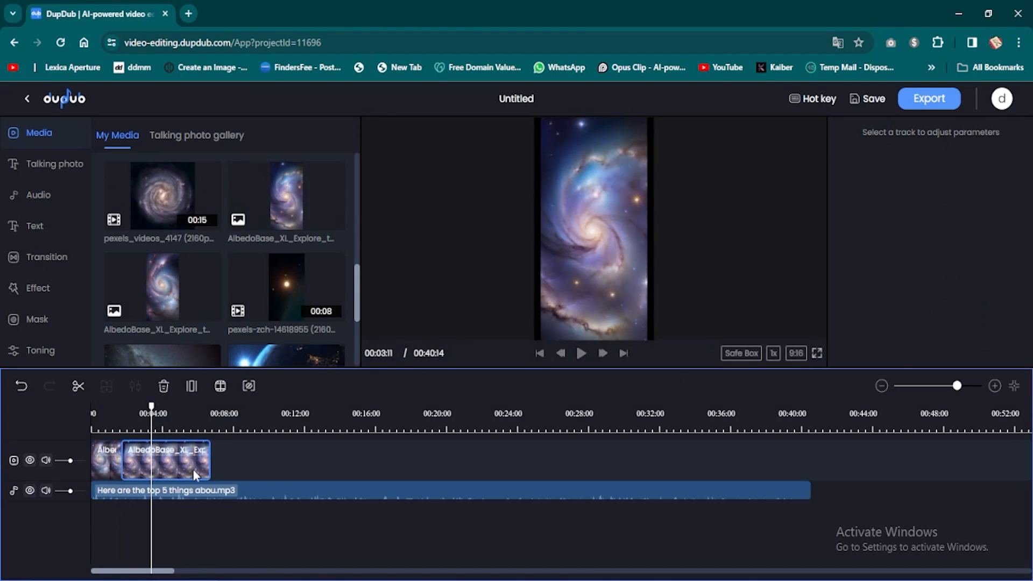
click(643, 322)
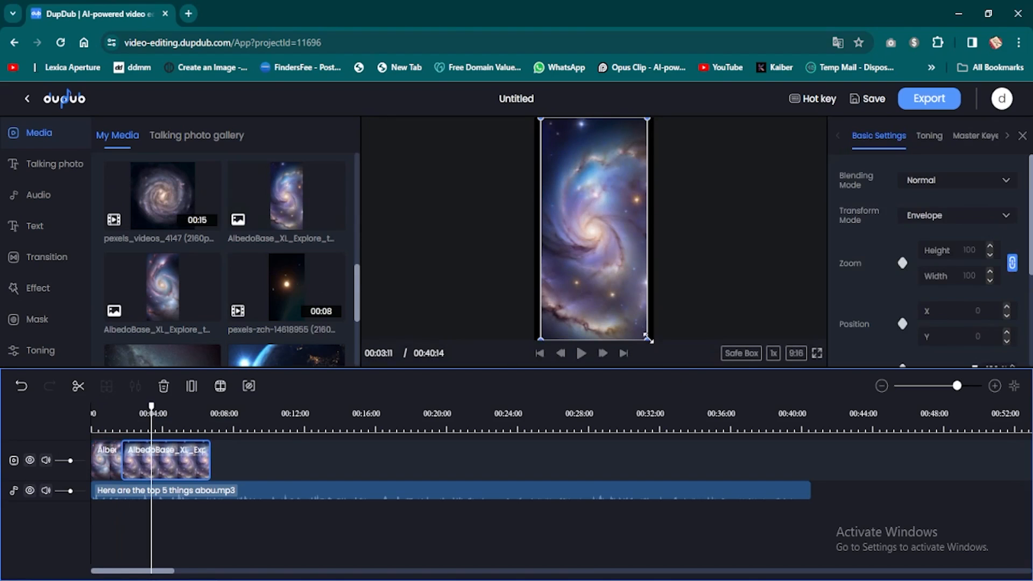
drag(650, 340, 673, 359)
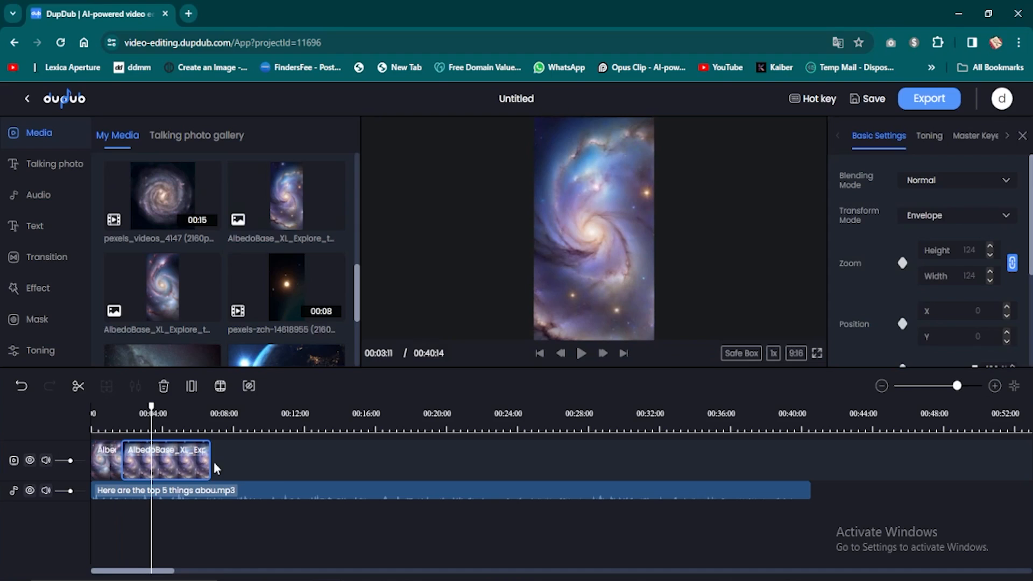
drag(208, 461, 154, 469)
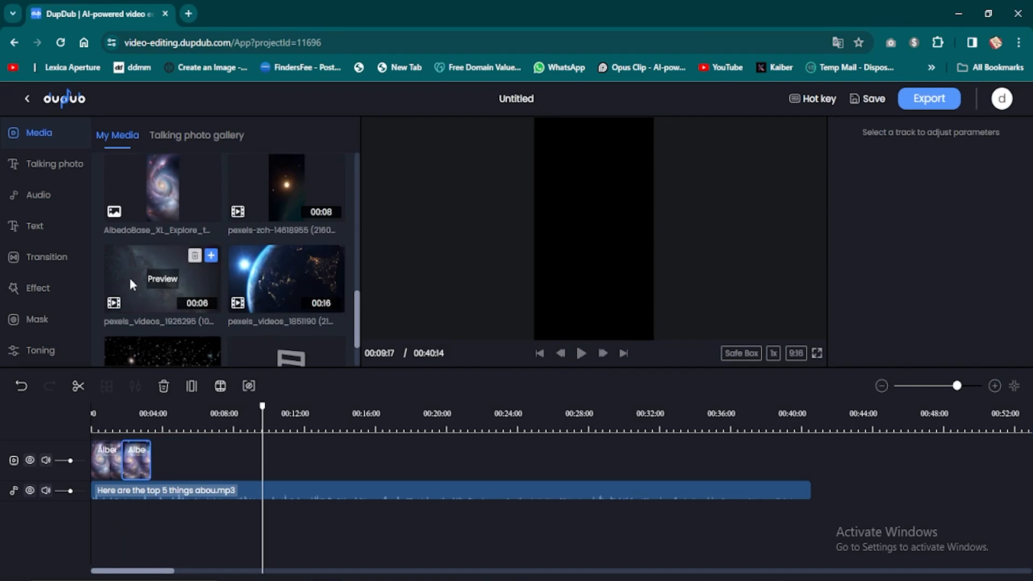
- Add the pexels_videos_1926295 clip after the two images, scale it to about 381 to fill the frame, and preview it
drag(129, 277, 169, 463)
click(196, 462)
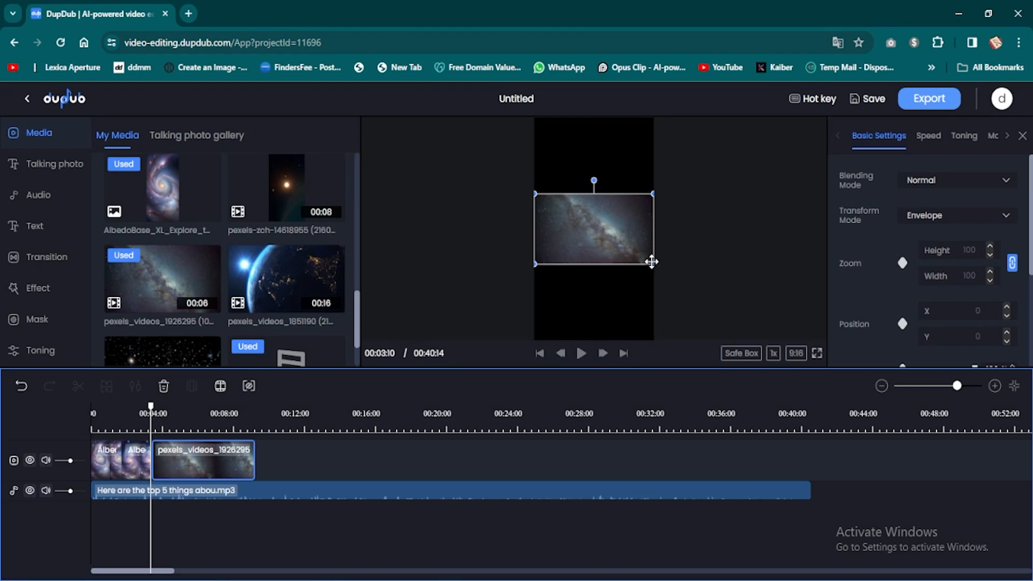
drag(654, 263, 781, 426)
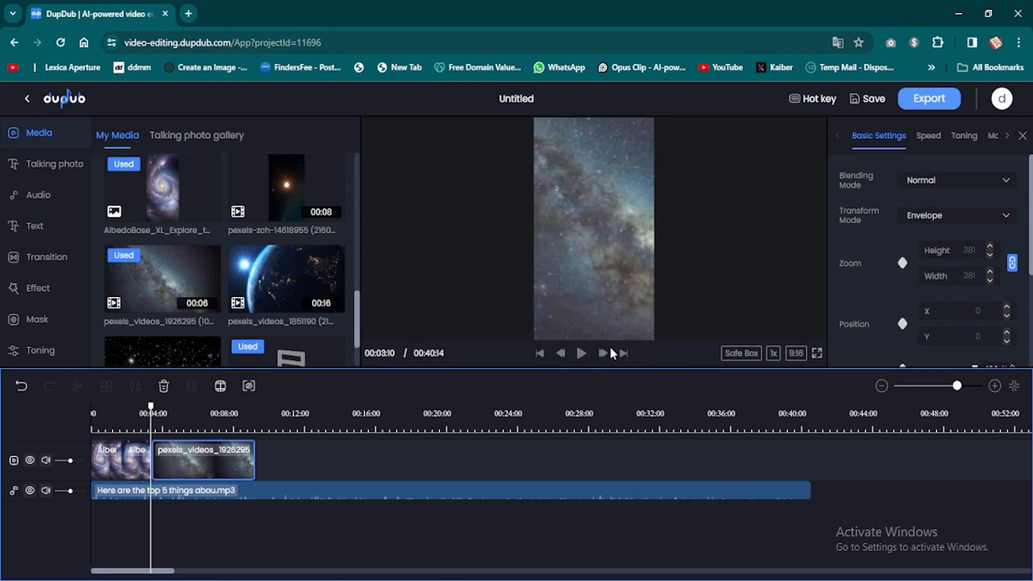
click(581, 353)
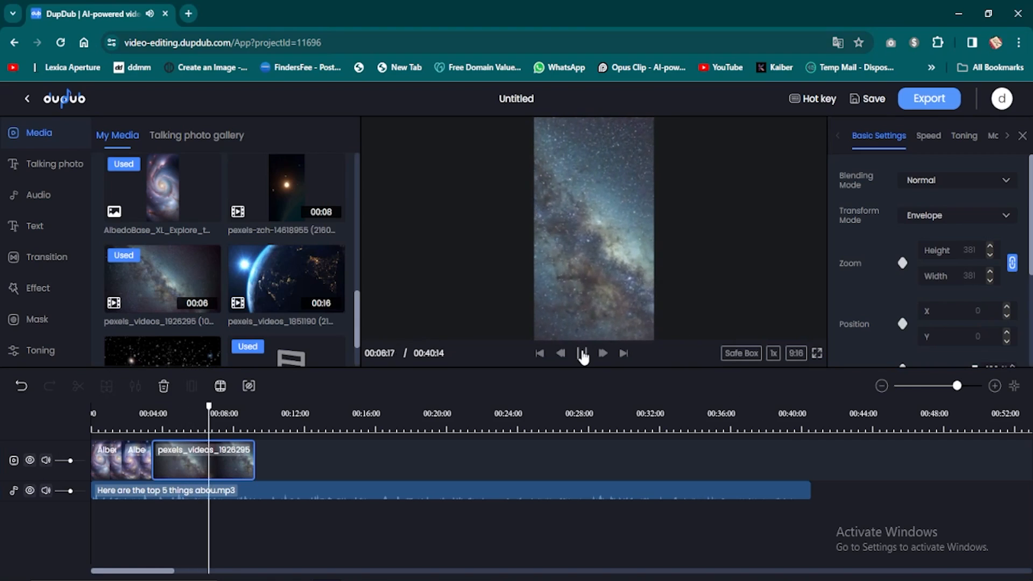
- Add the two DreamShaper stars images after the Milky Way clip, shorten them, and enlarge both to fill the 9:16 frame
drag(194, 253, 261, 462)
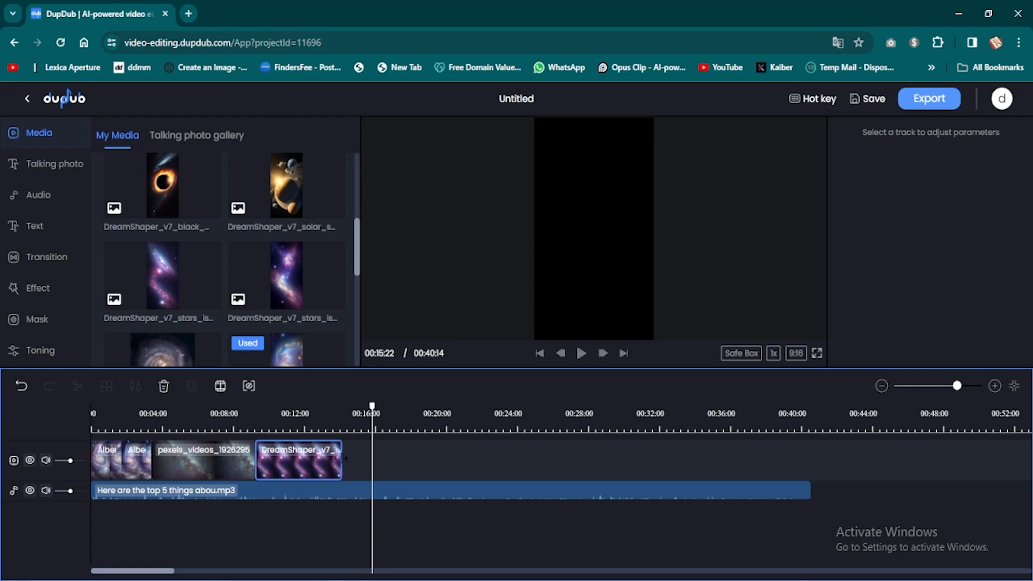
drag(315, 460, 316, 461)
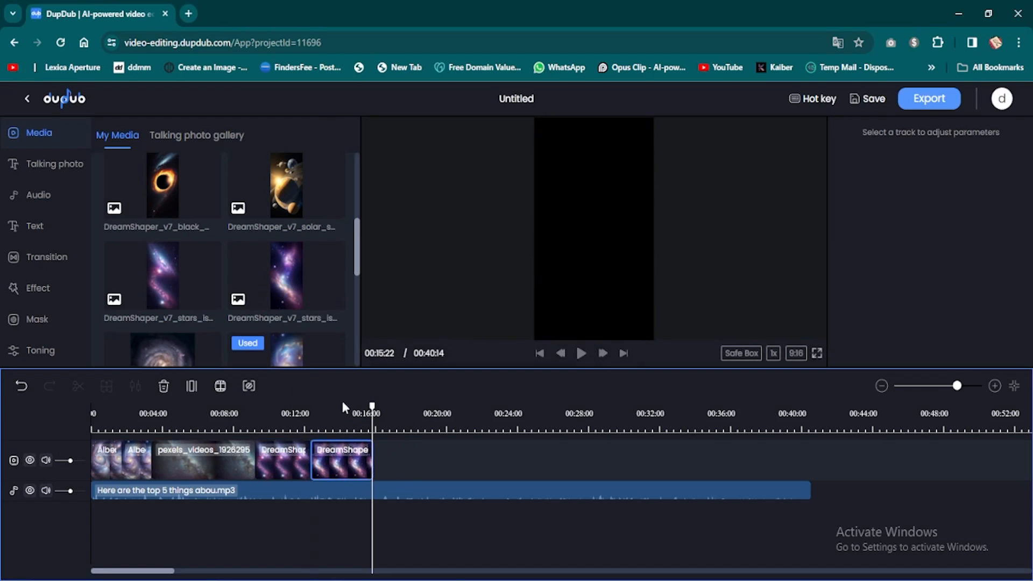
drag(373, 413, 284, 413)
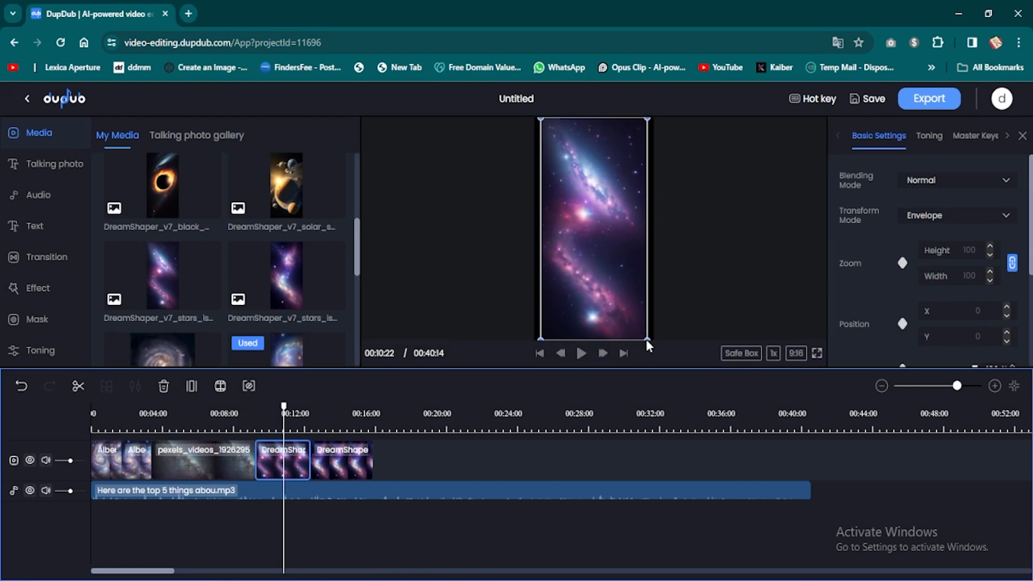
drag(647, 340, 682, 369)
click(326, 422)
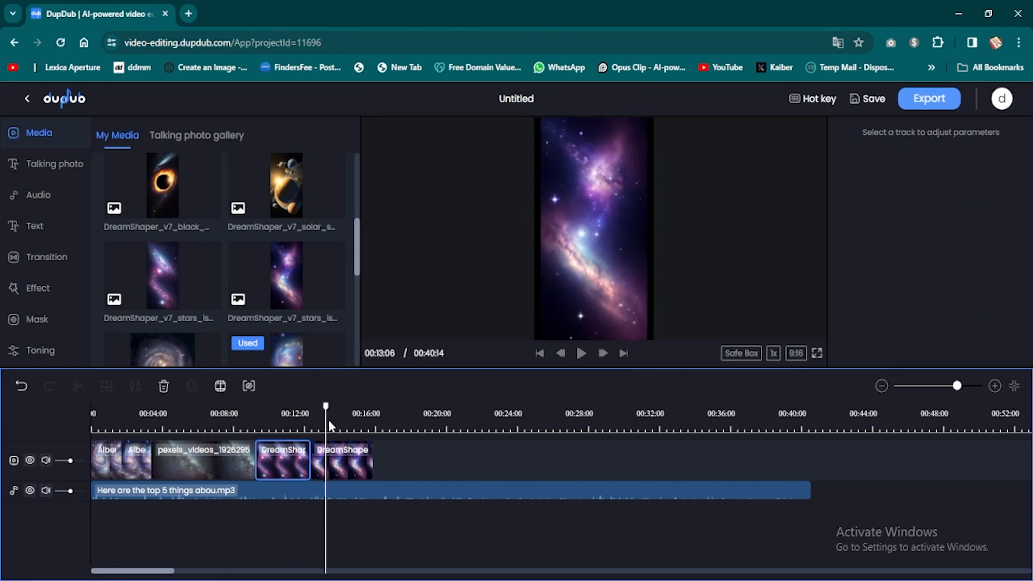
click(342, 466)
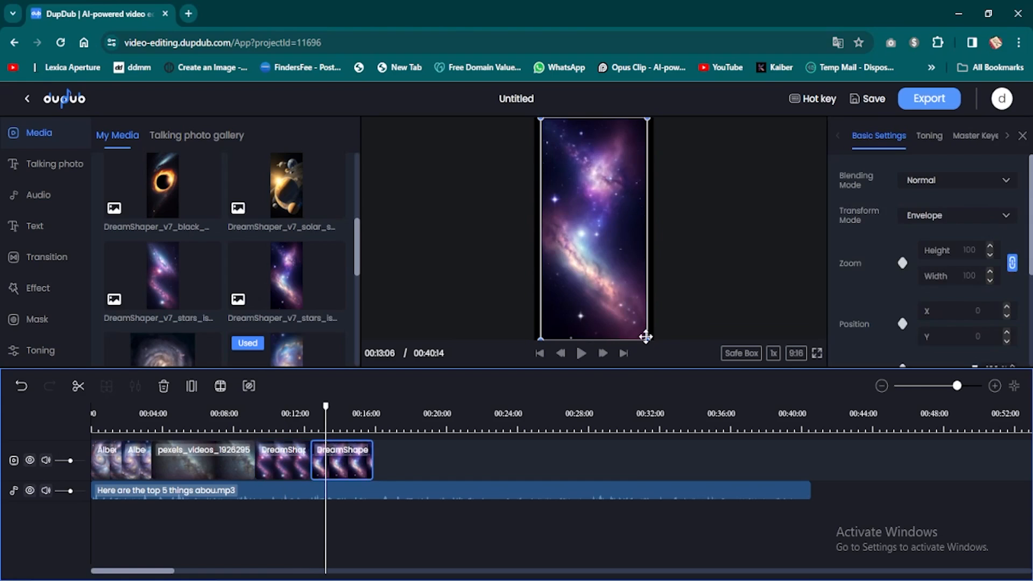
drag(645, 338, 657, 347)
- Fill the rest of the video track to the voiceover's end, starting with the pexels-zch-14618955 clip, and return the playhead to the start
scroll(294, 299, down, 5)
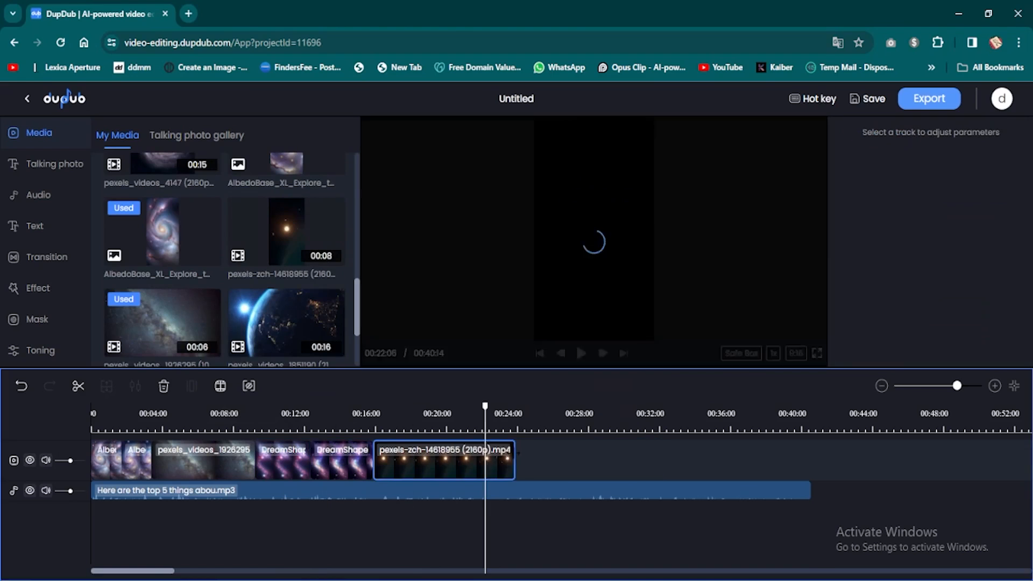
click(582, 353)
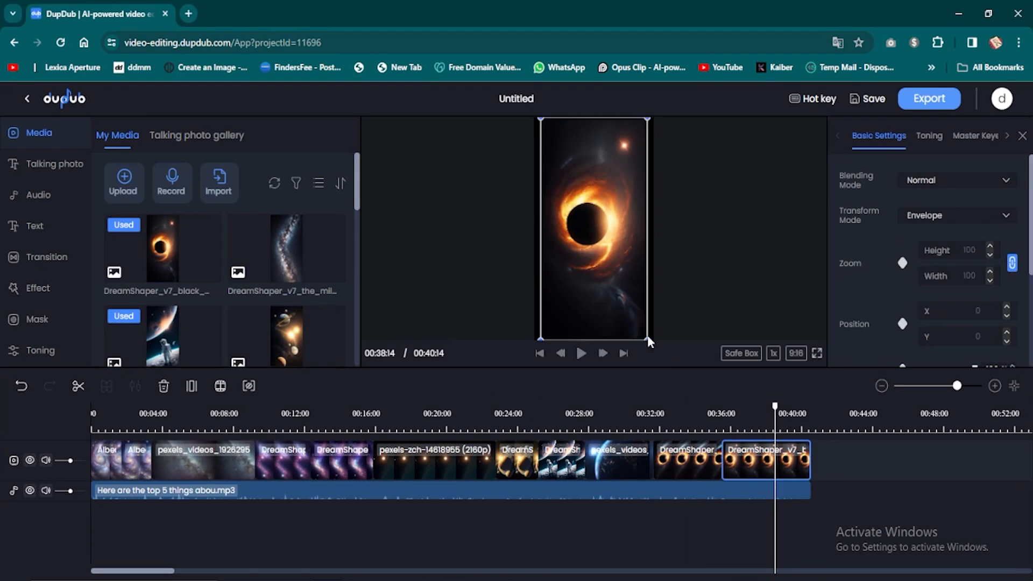
click(187, 420)
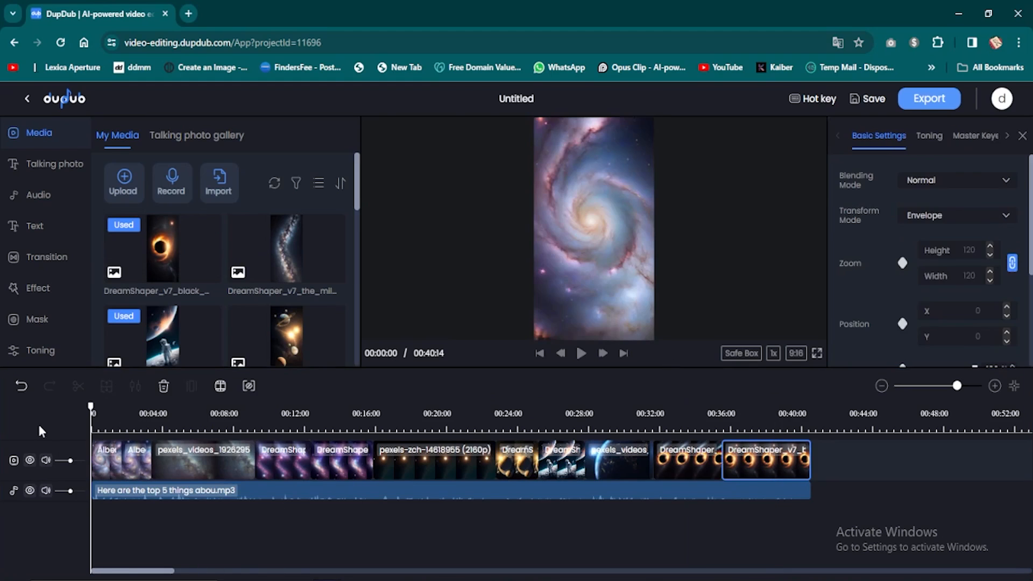
click(38, 424)
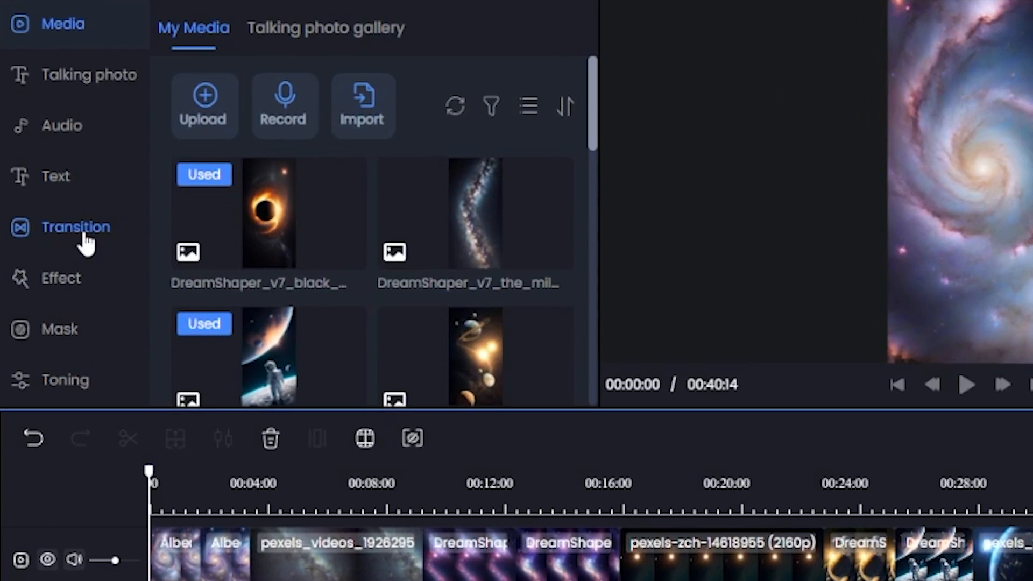
- Browse the 2D transitions and apply Film Burn 09 between the first two galaxy images
click(62, 233)
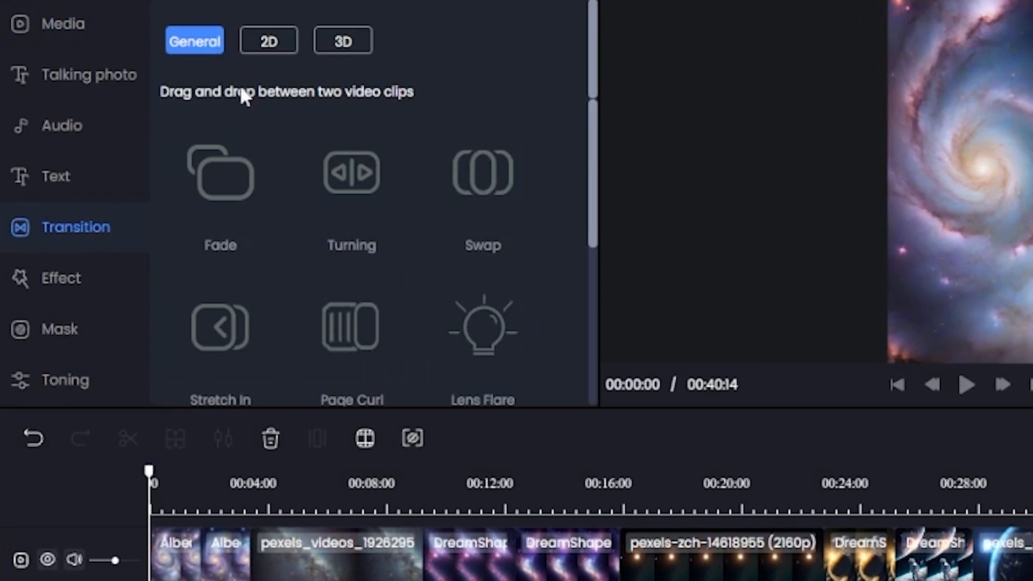
click(272, 48)
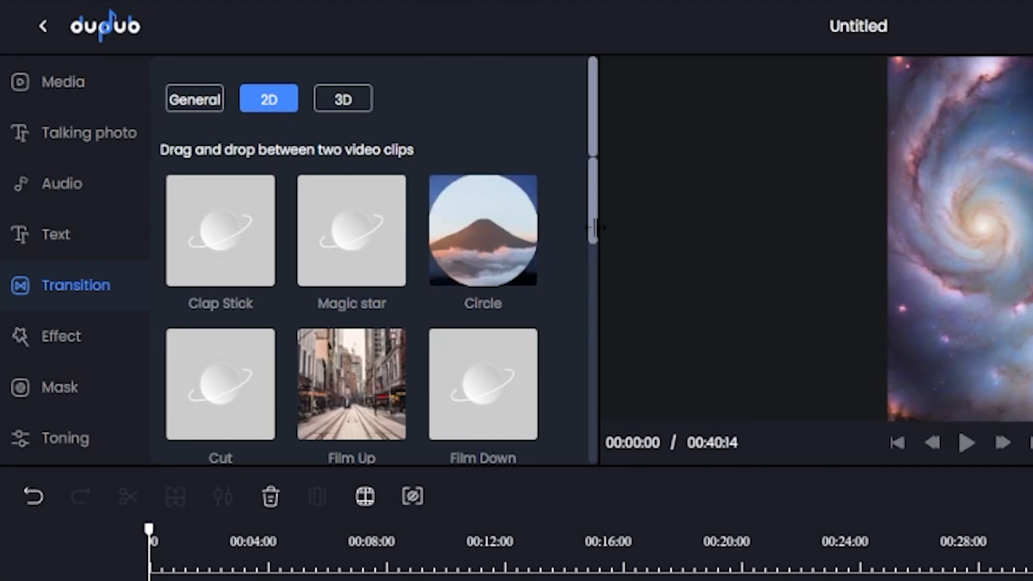
scroll(576, 294, down, 4)
scroll(574, 285, down, 6)
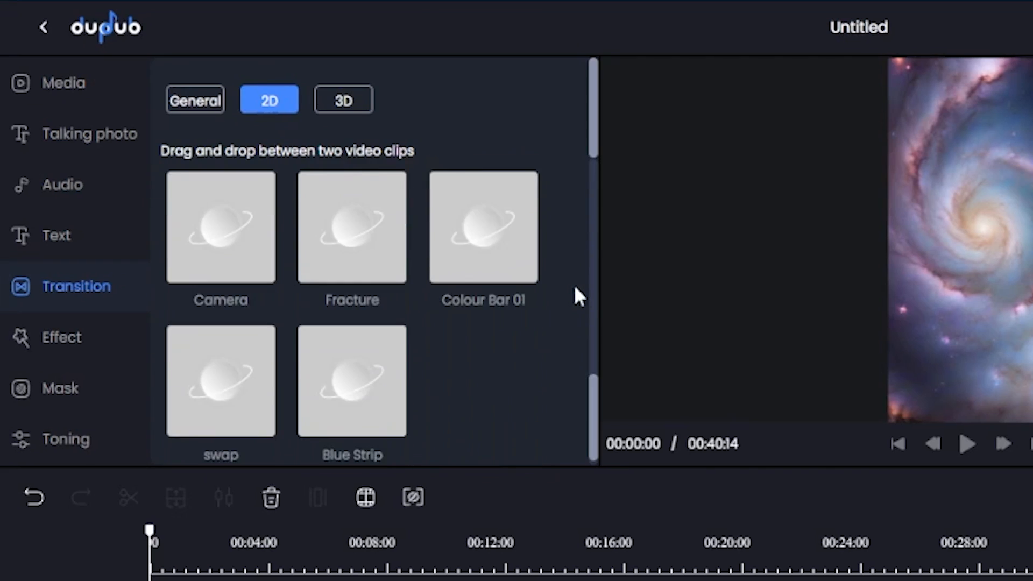
scroll(575, 296, down, 3)
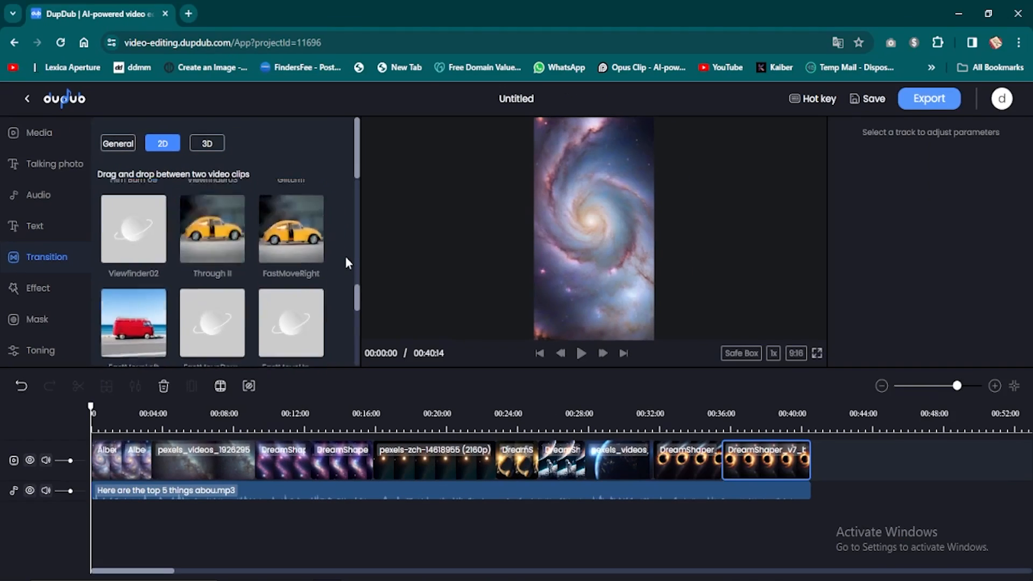
scroll(573, 283, up, 1)
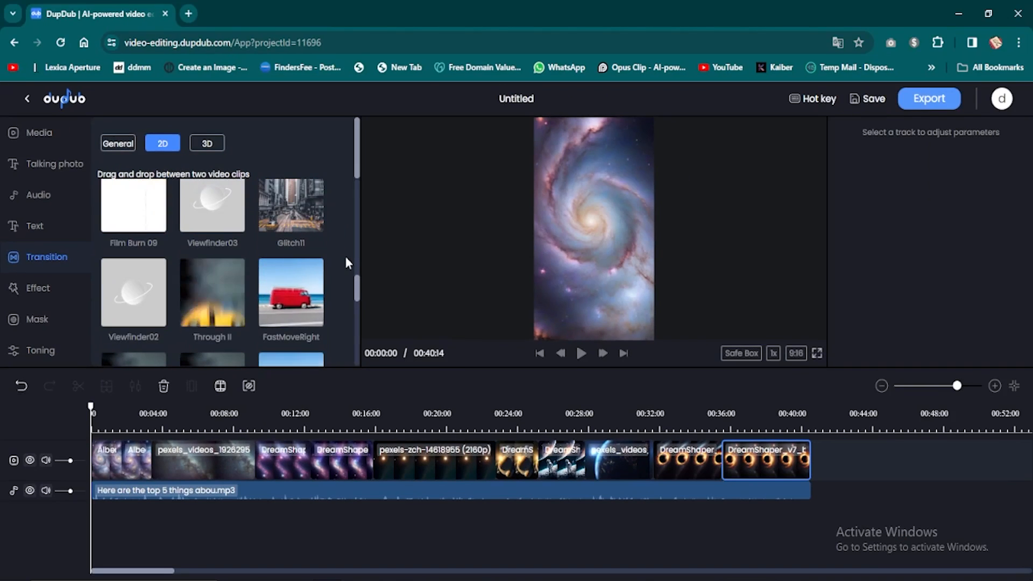
scroll(129, 258, up, 1)
mouse_move(121, 277)
mouse_down()
mouse_move(170, 375)
mouse_move(121, 458)
mouse_up()
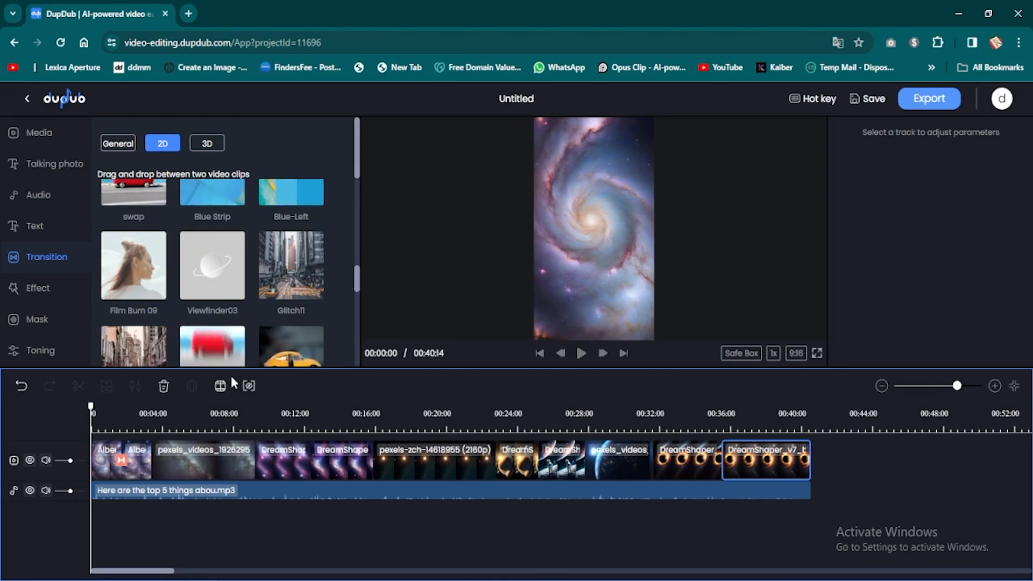
- Apply different 2D transitions at the next four cuts, from the second galaxy image through to the pexels-zch-14618955 clip
scroll(336, 266, down, 1)
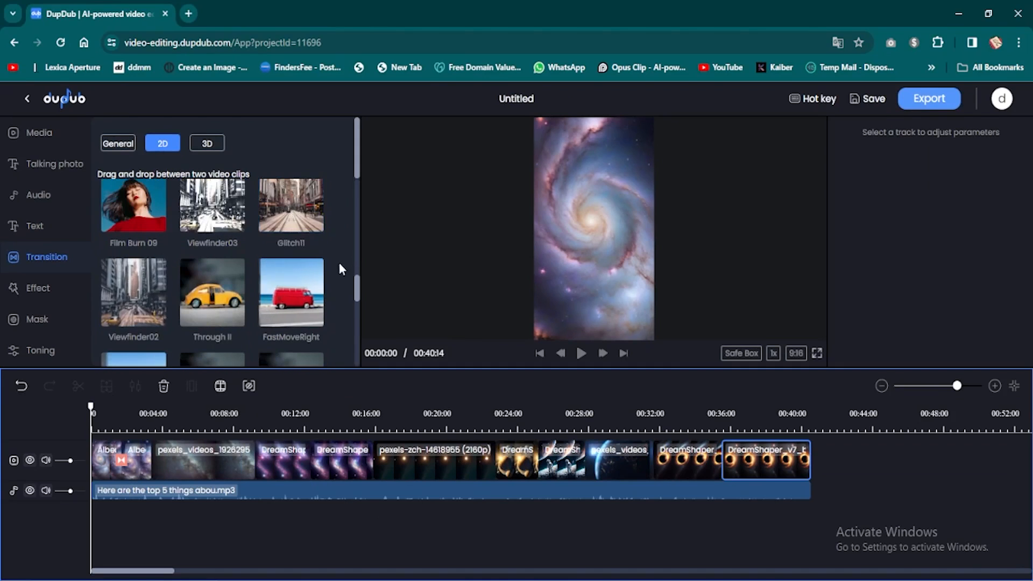
scroll(329, 259, down, 1)
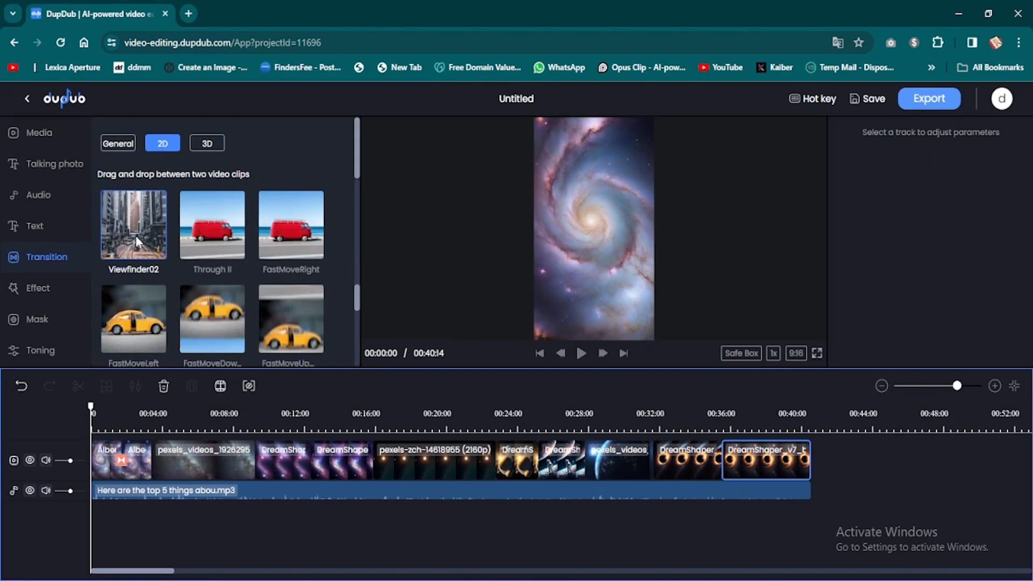
mouse_move(225, 337)
mouse_down()
mouse_move(179, 445)
mouse_move(152, 458)
mouse_up()
drag(283, 335, 254, 460)
scroll(141, 266, up, 1)
mouse_move(134, 266)
mouse_down()
mouse_move(182, 294)
mouse_move(324, 471)
mouse_move(312, 462)
mouse_up()
mouse_move(288, 282)
mouse_down()
mouse_move(313, 312)
mouse_move(373, 461)
mouse_up()
- Apply 2D transitions at the remaining cuts up to the final black hole clip and preview the whole video
scroll(323, 282, down, 1)
drag(301, 312, 543, 466)
scroll(330, 318, down, 2)
scroll(331, 283, up, 1)
drag(293, 267, 587, 465)
scroll(339, 298, up, 2)
mouse_move(296, 296)
mouse_down()
mouse_move(674, 465)
mouse_move(700, 467)
mouse_up()
click(581, 353)
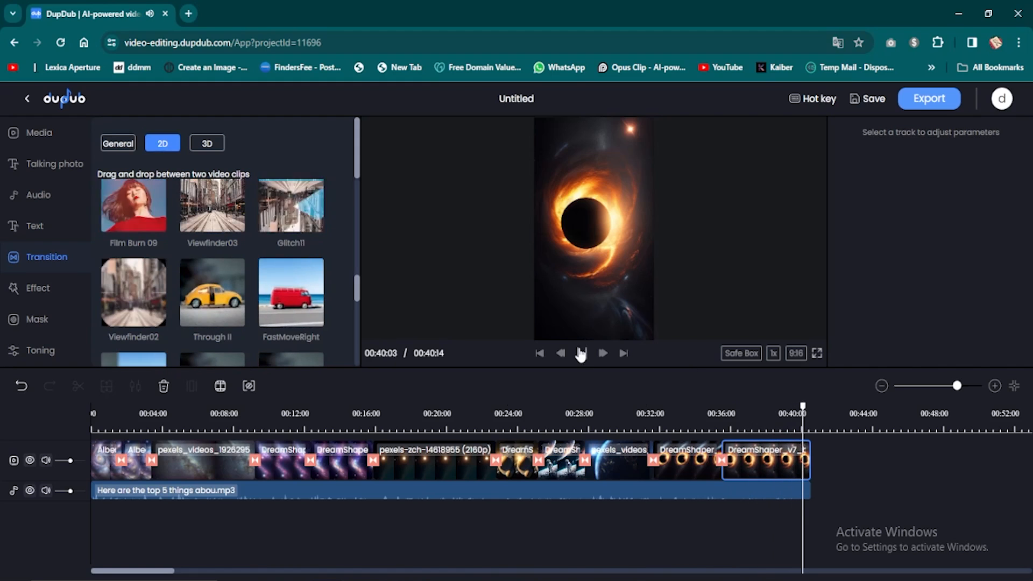
click(98, 416)
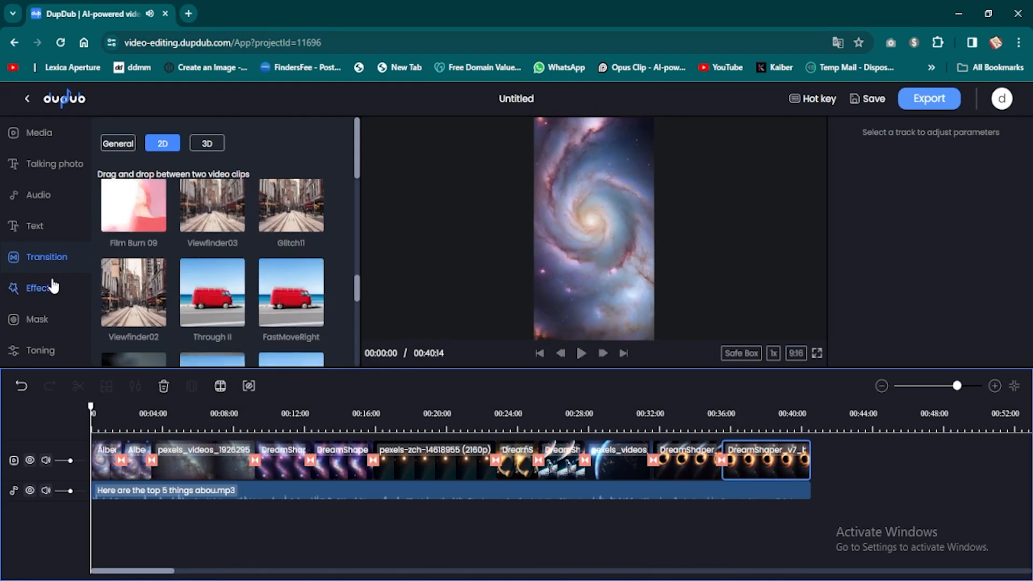
- Add the Sunset01 effect above the pexels_videos clip, spanning about 28 to 32 seconds
click(43, 288)
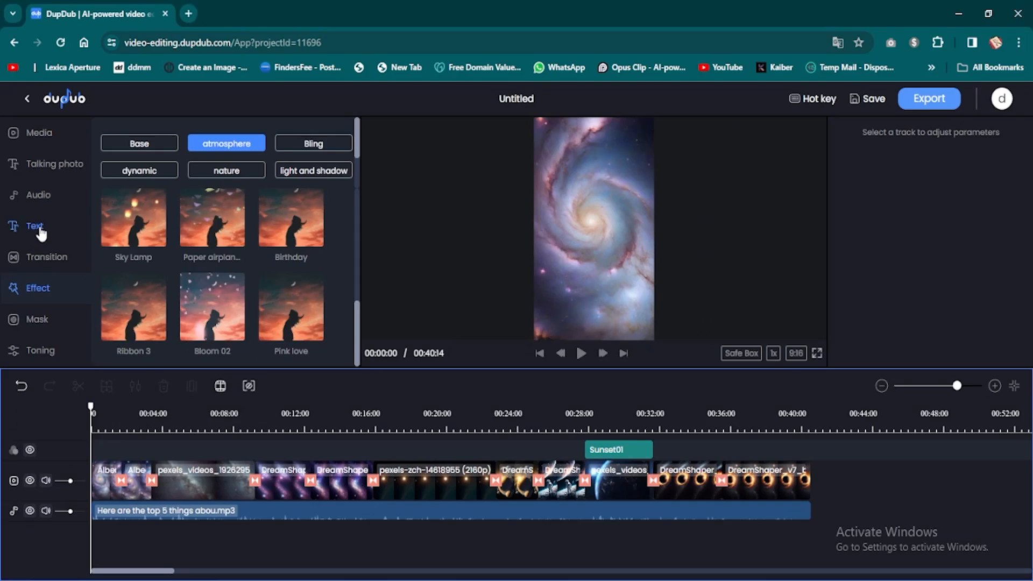
- Generate AI subtitles by transcribing the voiceover in English
click(64, 237)
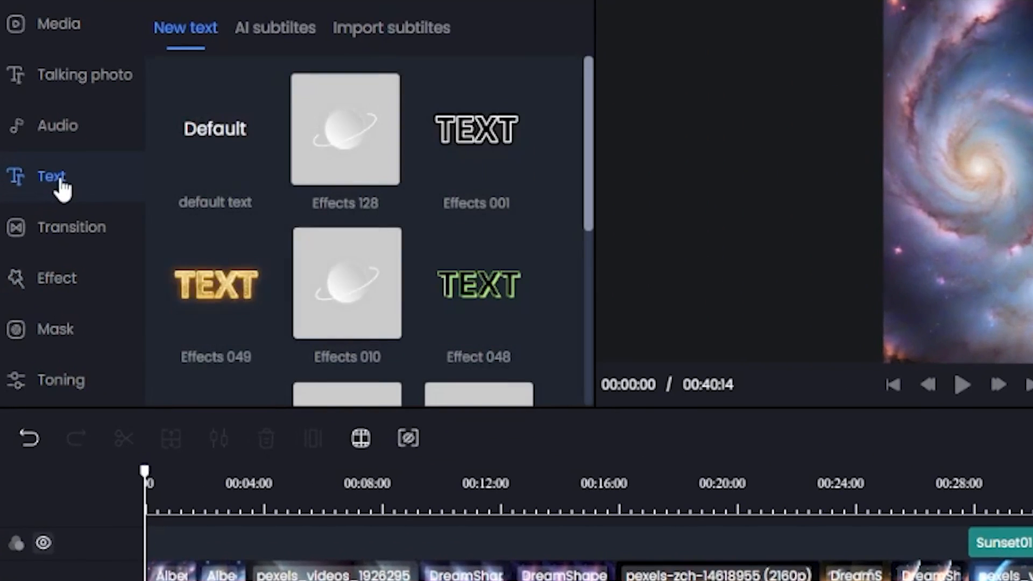
click(293, 37)
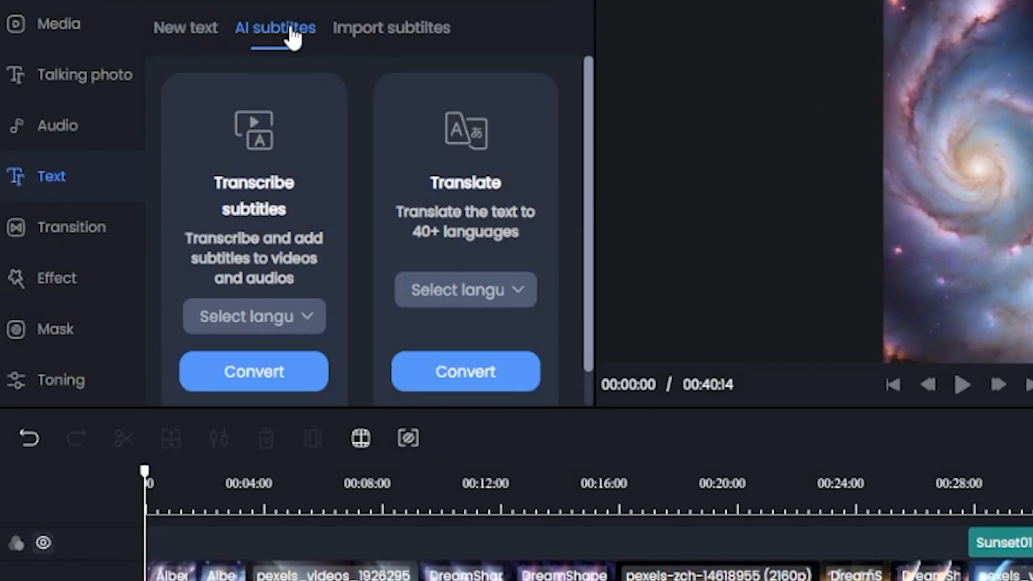
click(272, 321)
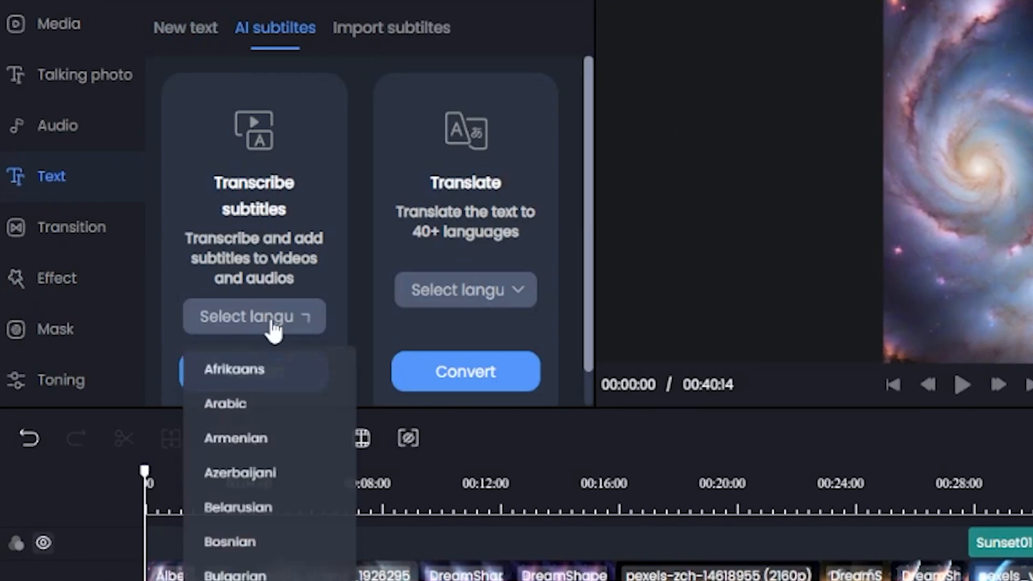
scroll(277, 432, down, 5)
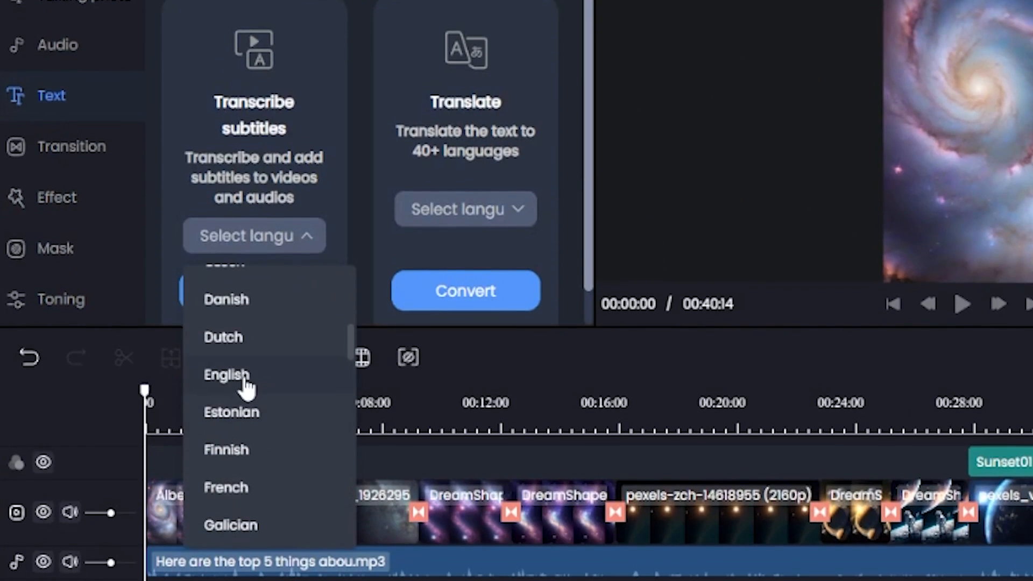
click(246, 386)
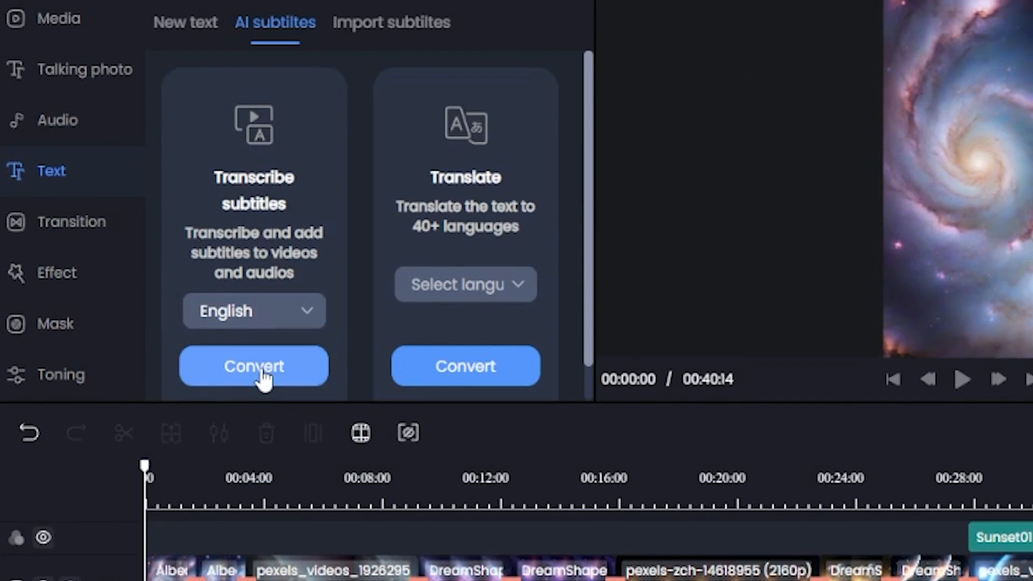
click(261, 374)
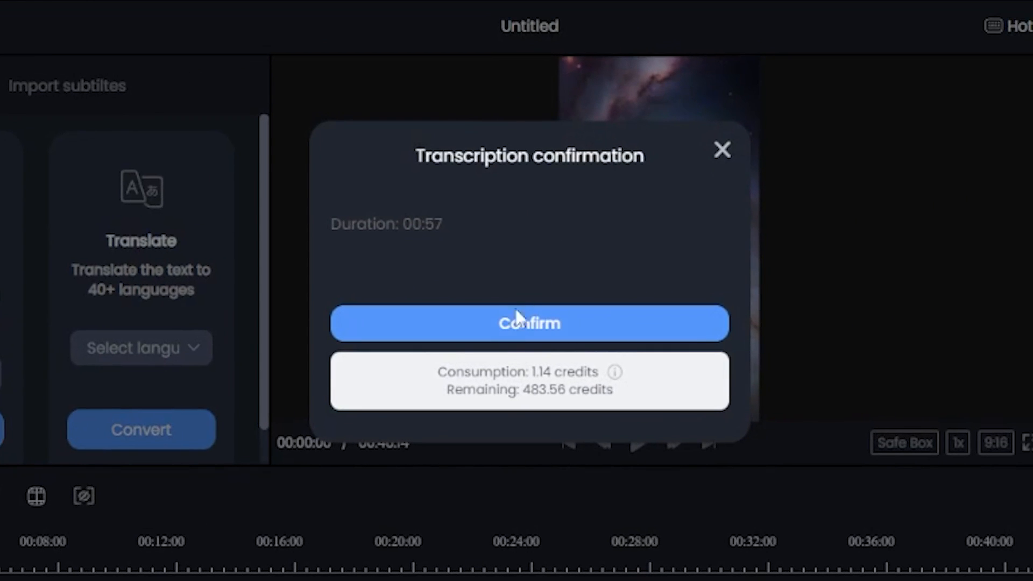
click(528, 324)
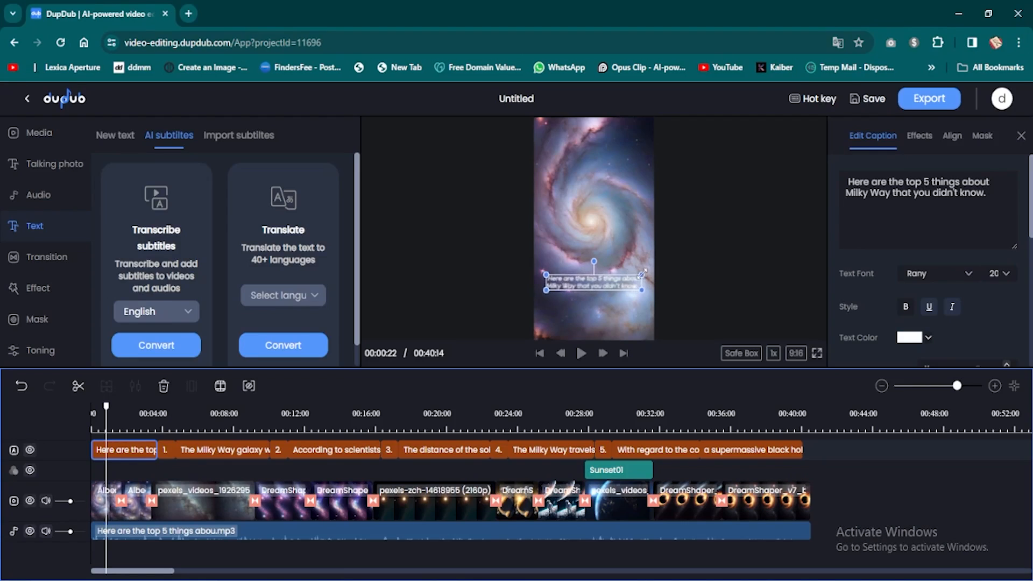
- Set the caption font to Italiana-Regu, move the first caption to mid-frame, and widen it to the frame width
drag(617, 283, 632, 244)
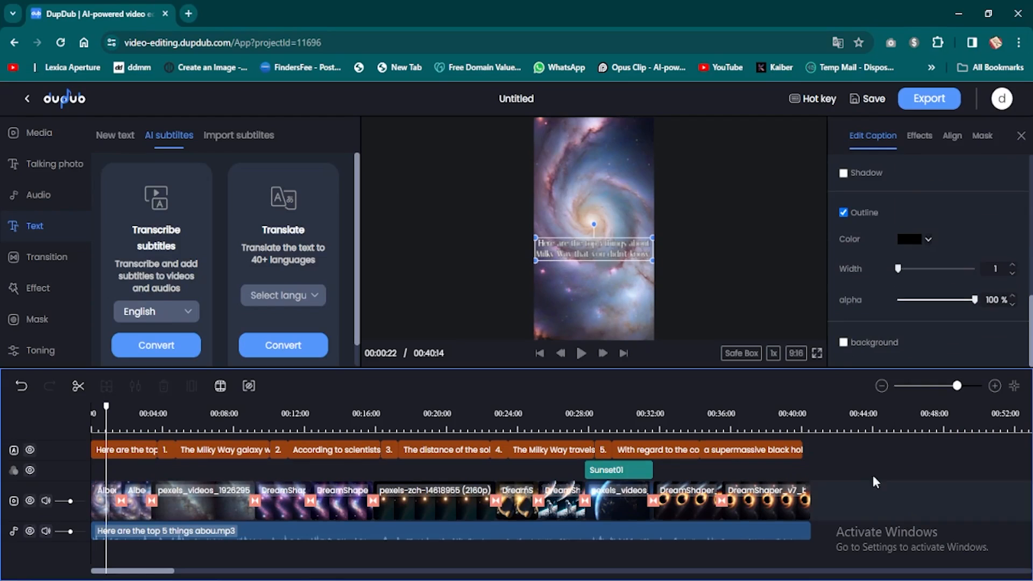
click(581, 353)
click(581, 353)
- Resize the "The Milky Way galaxy" caption to the frame width and align it in the frame
click(166, 450)
click(223, 449)
drag(753, 280, 653, 258)
click(952, 135)
click(927, 179)
click(581, 353)
- Try text effects on the "The Milky Way galaxy" caption, choose Effects 015, and play the result
click(920, 136)
click(949, 204)
click(870, 285)
click(948, 266)
click(581, 353)
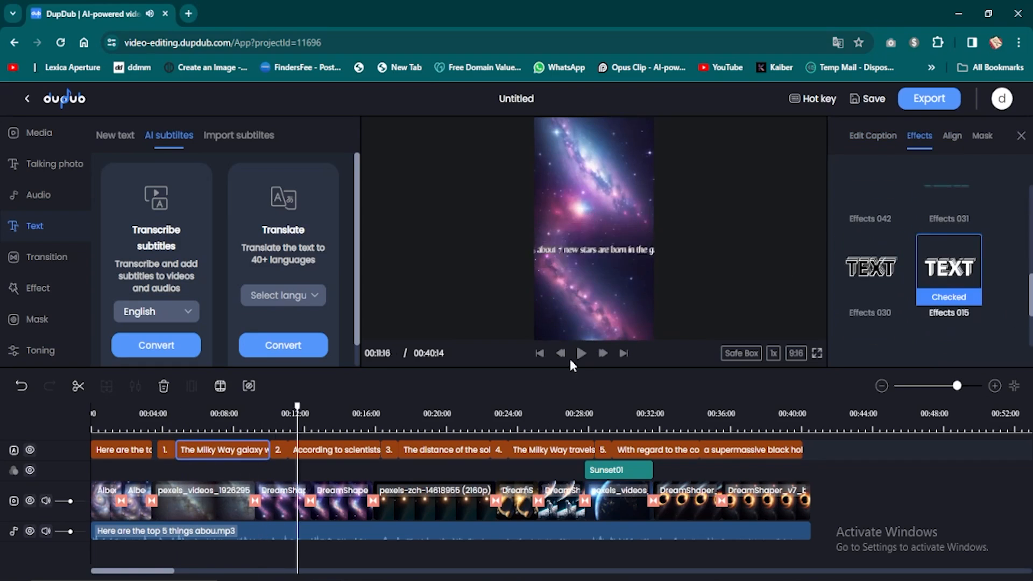
- Shorten the "The Milky Way galaxy" caption slightly and resize the "According to scientists" caption to the frame width
drag(268, 451, 262, 450)
click(278, 449)
click(581, 353)
click(581, 353)
click(335, 450)
drag(617, 297, 653, 268)
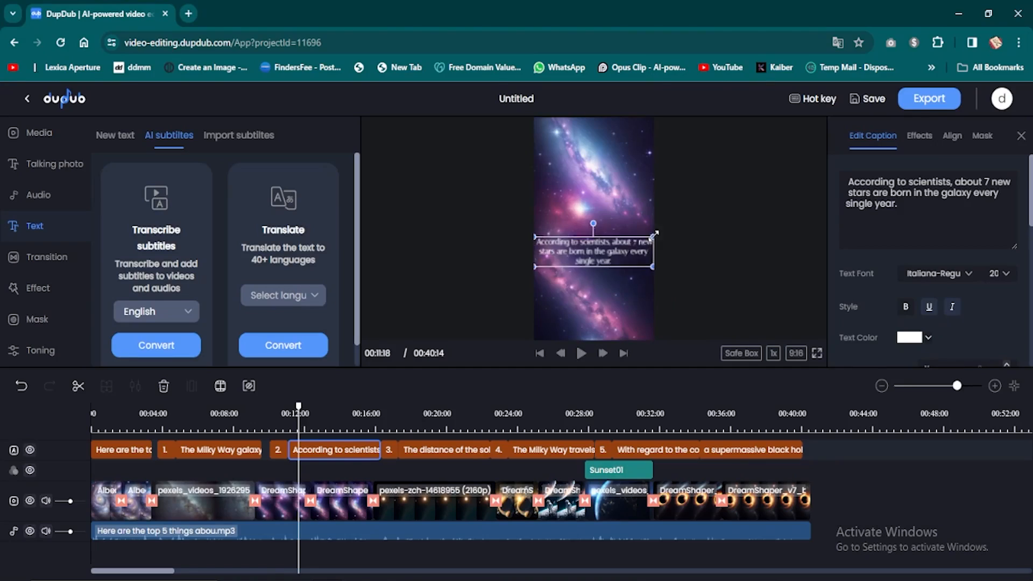
- Preview the second fact and trim the "According to scientists" caption's end to the start of the pexels-zch-14618955 clip
click(274, 420)
click(581, 352)
click(581, 352)
drag(380, 450, 373, 450)
- Align and resize the "The distance of the" caption within the frame and preview it
click(389, 450)
click(446, 450)
click(952, 135)
click(927, 179)
drag(653, 231, 628, 242)
click(581, 353)
click(581, 353)
- Resize the "The Milky Way travels" caption to the frame width and open its text effects
click(498, 449)
click(581, 353)
click(581, 353)
click(553, 450)
drag(618, 311, 653, 269)
click(919, 136)
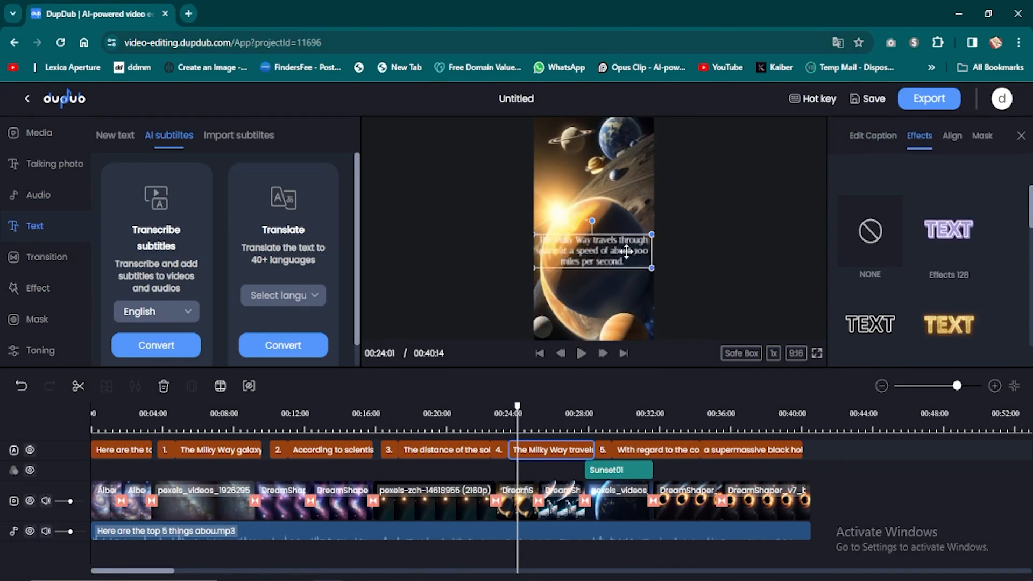
- Preview the fifth fact, trim its caption's end, and delete the Sunset01 effect
click(581, 353)
click(581, 353)
mouse_move(661, 451)
mouse_down()
mouse_move(644, 451)
mouse_move(653, 446)
mouse_up()
click(623, 420)
click(629, 446)
click(627, 420)
click(619, 466)
key(Delete)
- Move the words "the galaxy's central core has" from the "With regard to" caption into the last caption and extend its start earlier
click(629, 446)
click(609, 419)
click(634, 445)
drag(982, 204, 847, 205)
key(ctrl+x)
drag(700, 445, 672, 446)
click(698, 446)
key(ctrl+v)
- Resize the supermassive black hole caption to fit the frame width and center it
click(665, 419)
click(682, 445)
drag(635, 269, 484, 258)
drag(606, 318, 543, 269)
drag(549, 253, 594, 255)
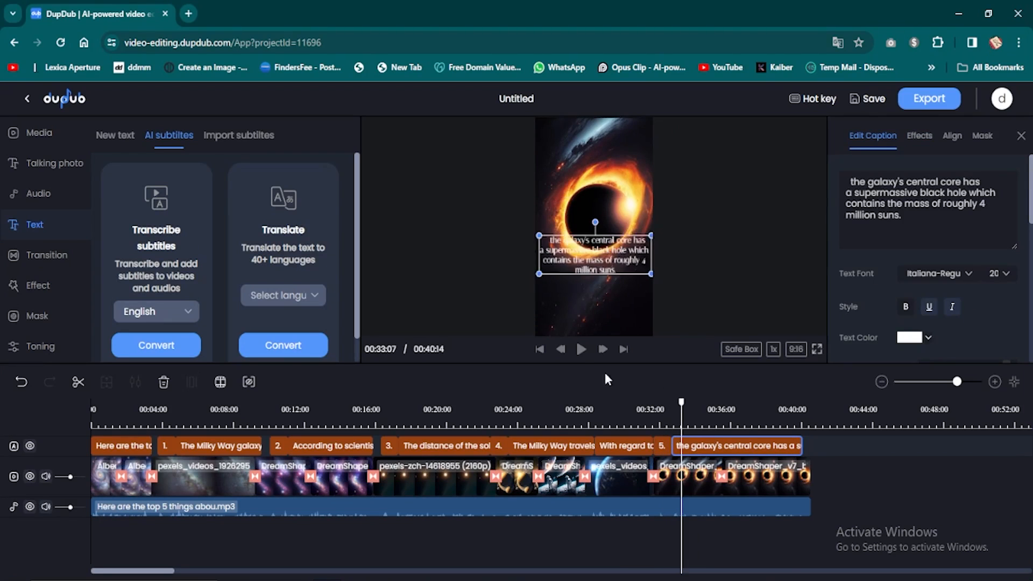
- Extend the last caption to the end of the voiceover and review the first caption's effects and playback
click(581, 353)
drag(802, 445, 811, 445)
click(121, 446)
click(920, 135)
click(583, 351)
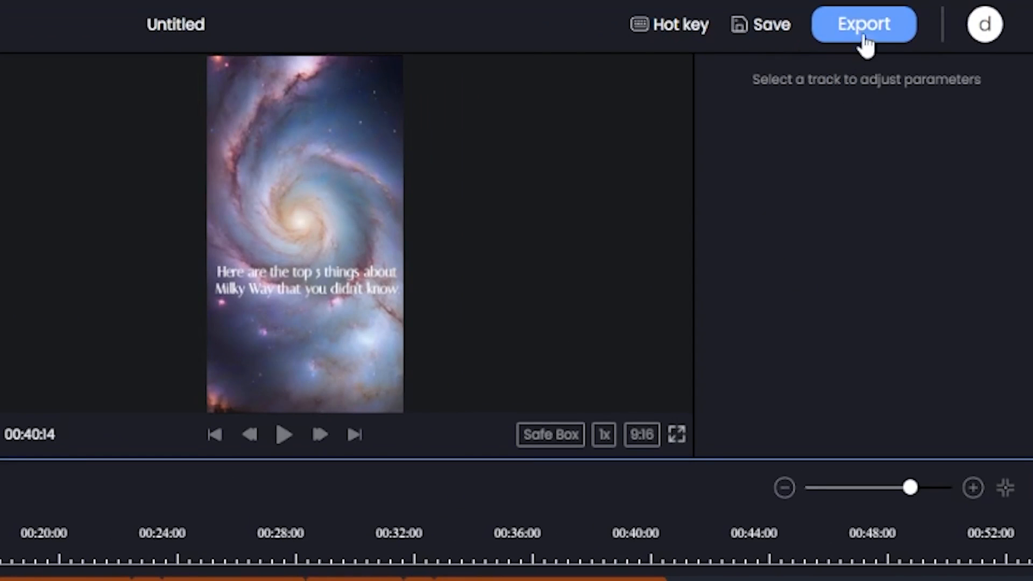
- Export the video as a 1080p MP4 at 30 FPS
click(869, 26)
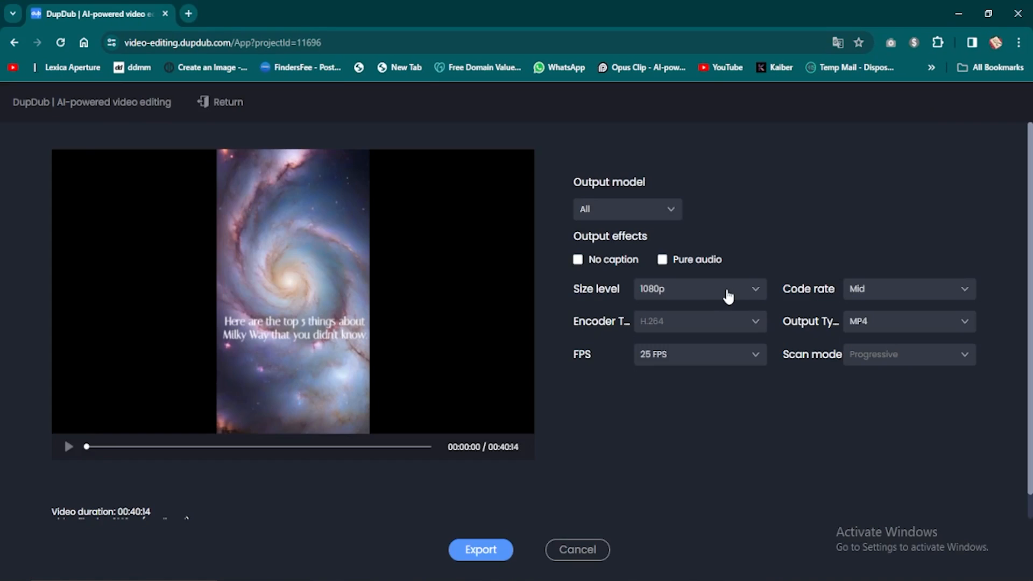
click(729, 293)
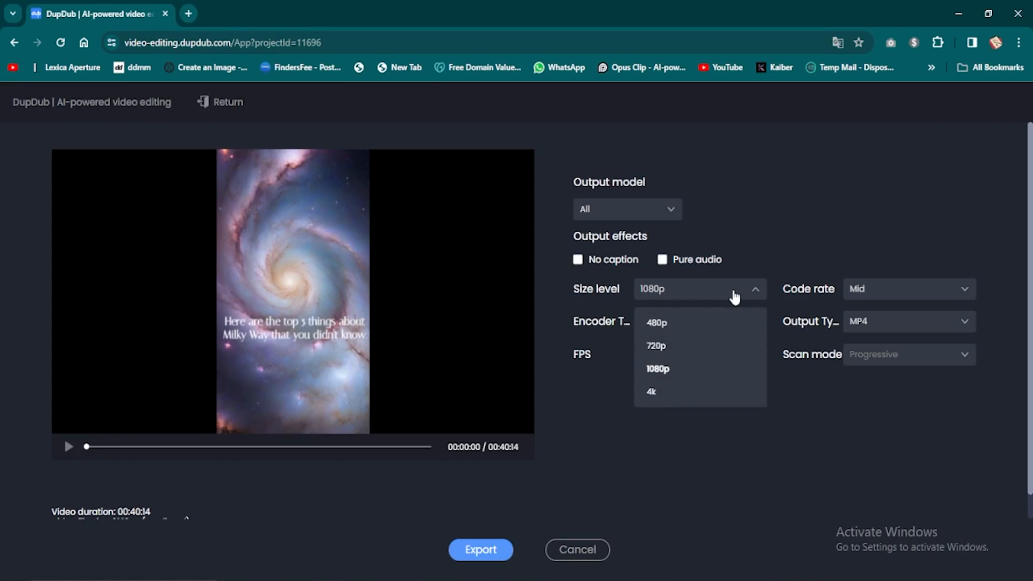
click(734, 296)
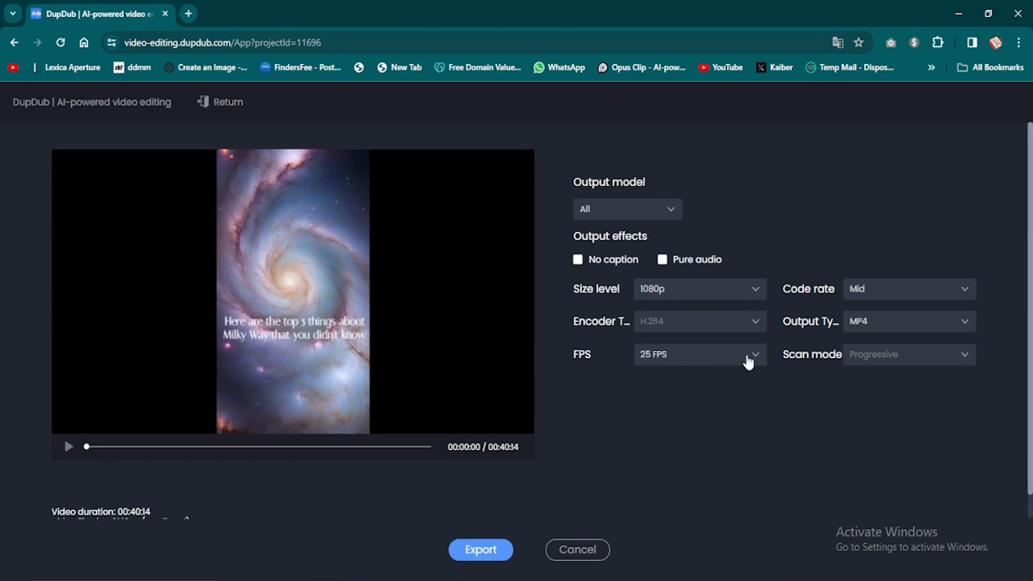
click(756, 357)
click(725, 438)
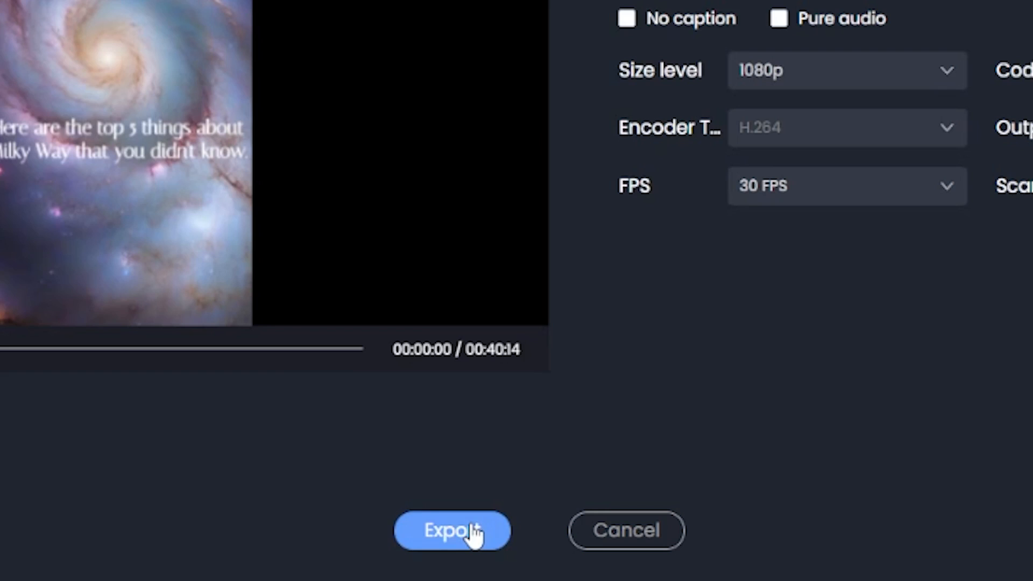
click(473, 532)
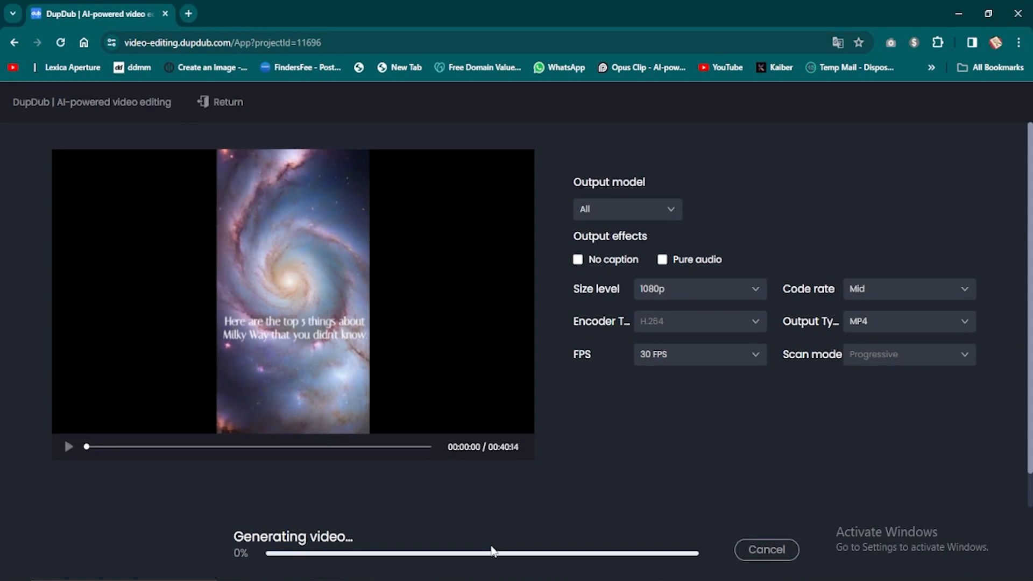